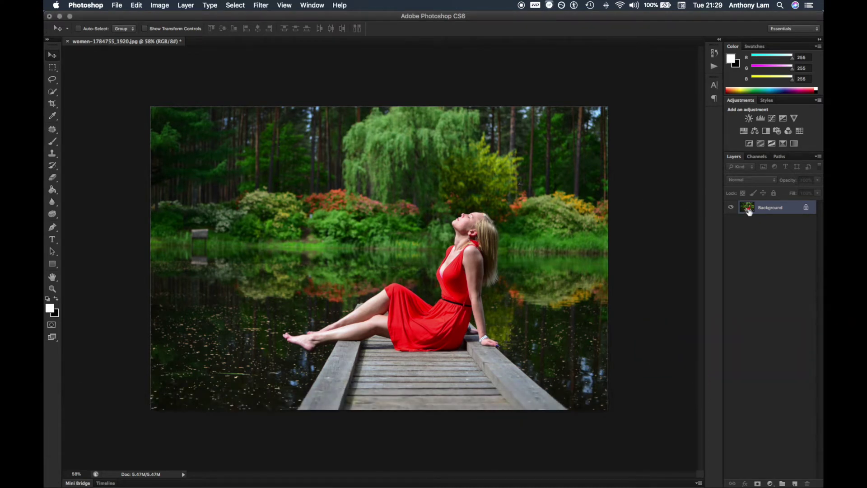
Create a Background copy layer and hide the original Background layer
{"action": "left_click_drag", "start_coordinate": [749, 211], "coordinate": [795, 486]}
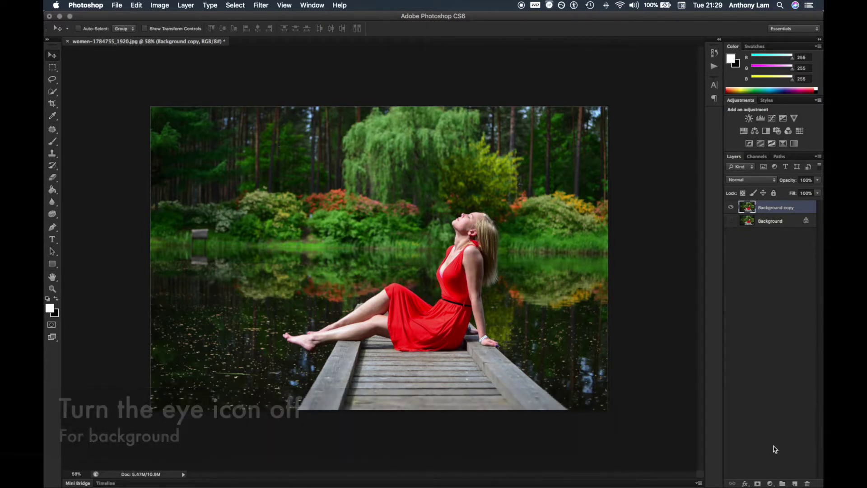
{"action": "left_click", "coordinate": [772, 484]}
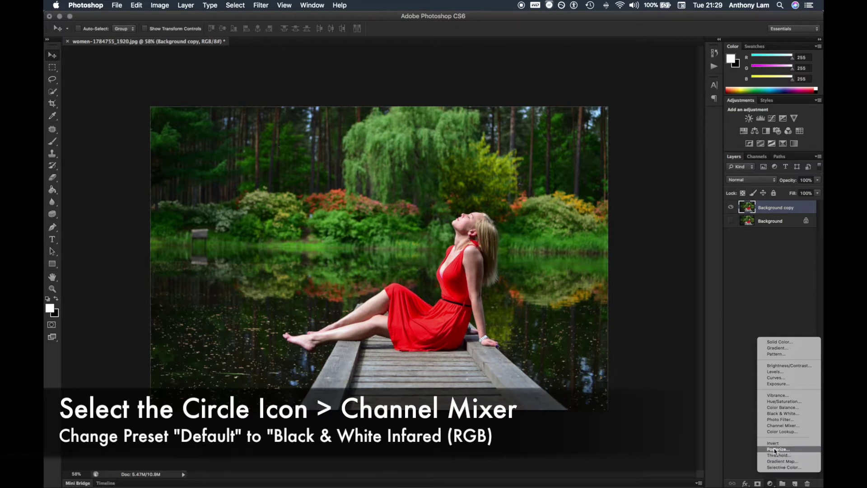
Add a Channel Mixer layer using the Black & White Infrared (RGB) preset, blended in Lighten mode
{"action": "left_click", "coordinate": [774, 427]}
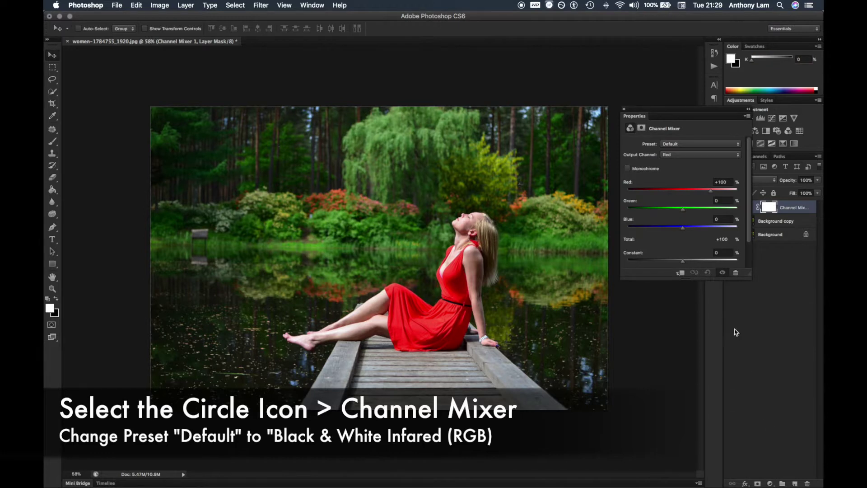
{"action": "left_click", "coordinate": [684, 149]}
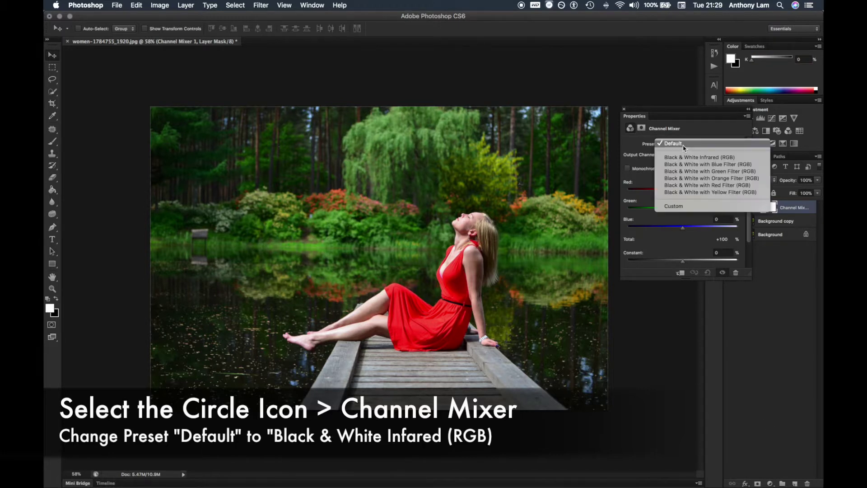
{"action": "left_click", "coordinate": [675, 161]}
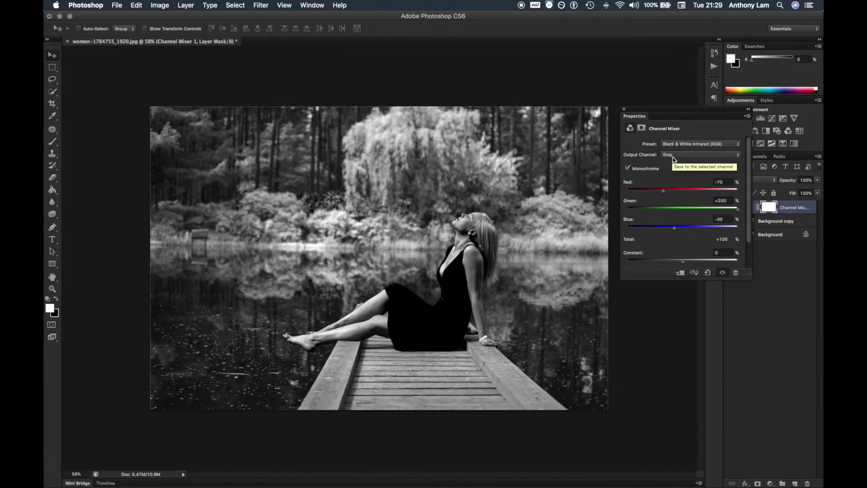
{"action": "left_click", "coordinate": [625, 109]}
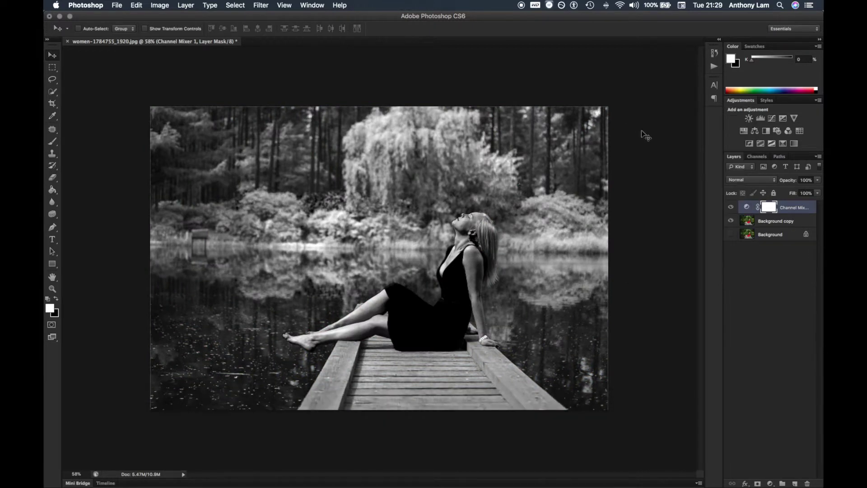
{"action": "left_click", "coordinate": [743, 179]}
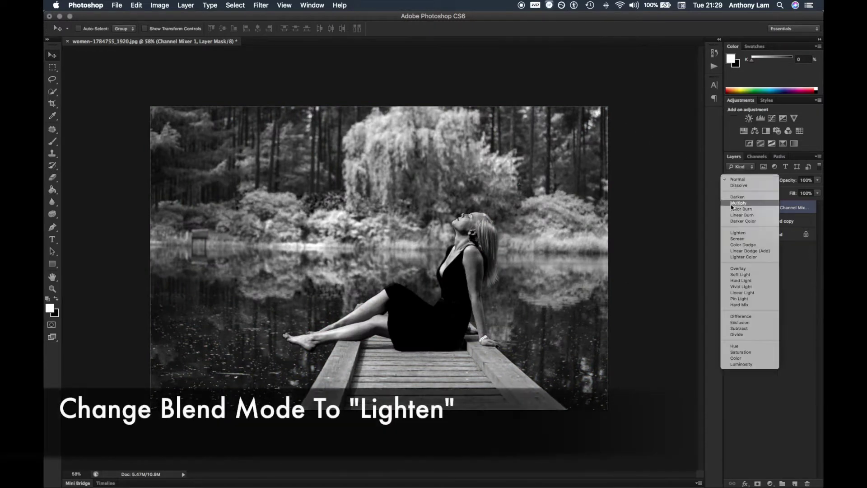
{"action": "left_click", "coordinate": [735, 232]}
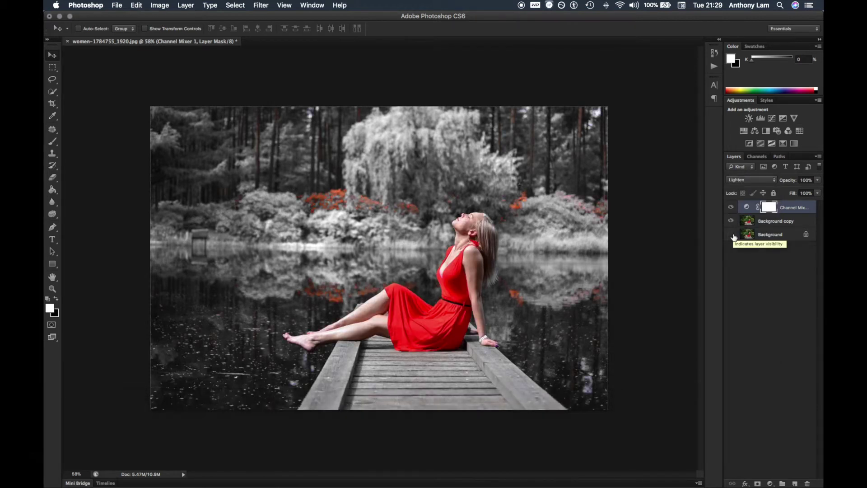
{"action": "left_click", "coordinate": [744, 131]}
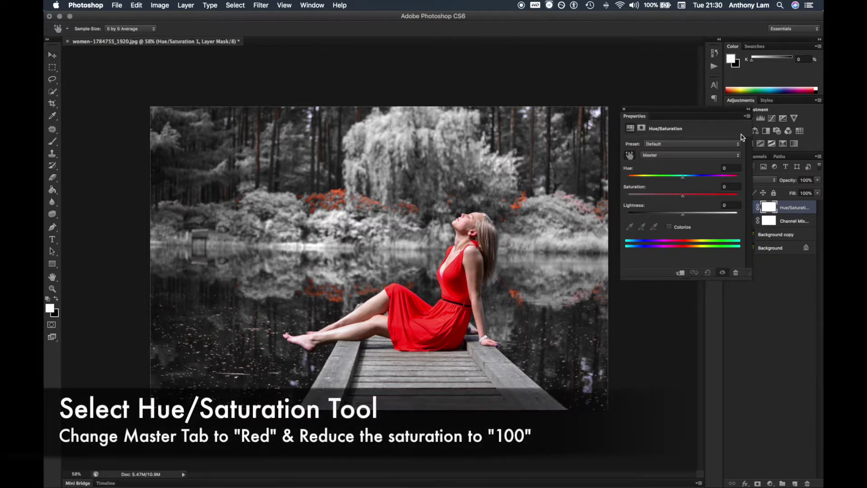
Set the Hue/Saturation layer's Reds saturation to -100
{"action": "left_click", "coordinate": [702, 157]}
{"action": "left_click", "coordinate": [700, 163]}
{"action": "left_click_drag", "start_coordinate": [680, 195], "coordinate": [627, 195]}
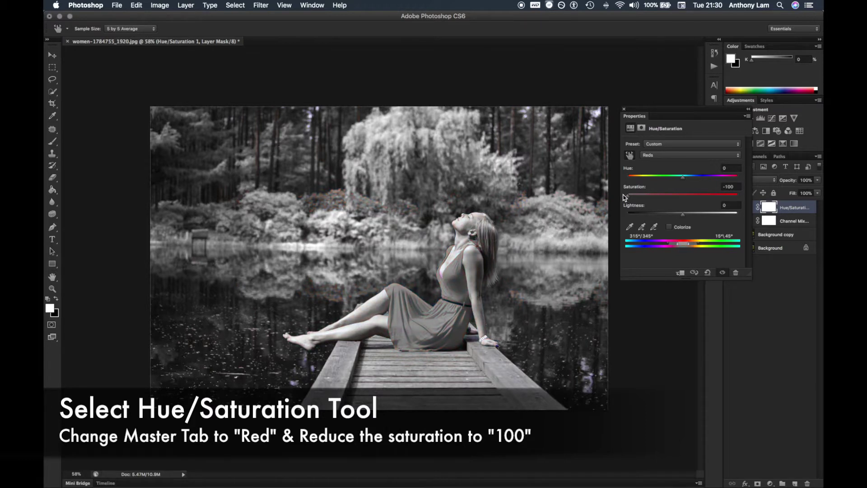
{"action": "left_click", "coordinate": [625, 110]}
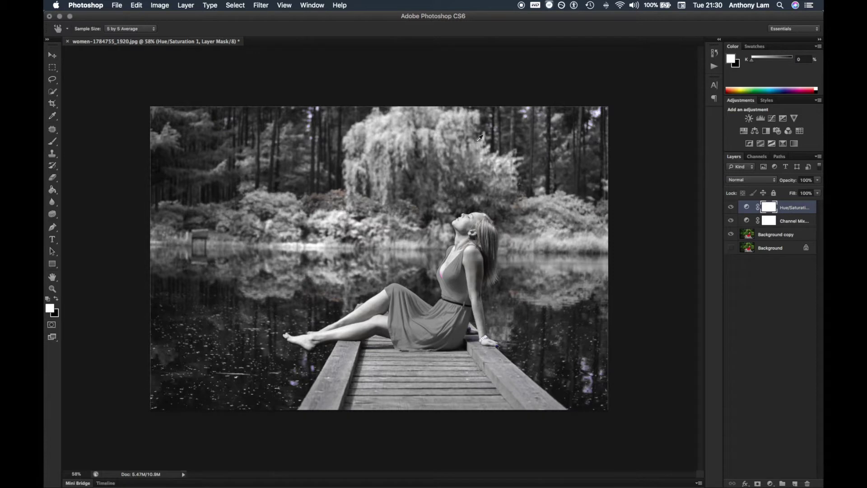
Paint black on the Hue/Saturation mask with a 300 px brush to restore the red dress
{"action": "right_click", "coordinate": [52, 141]}
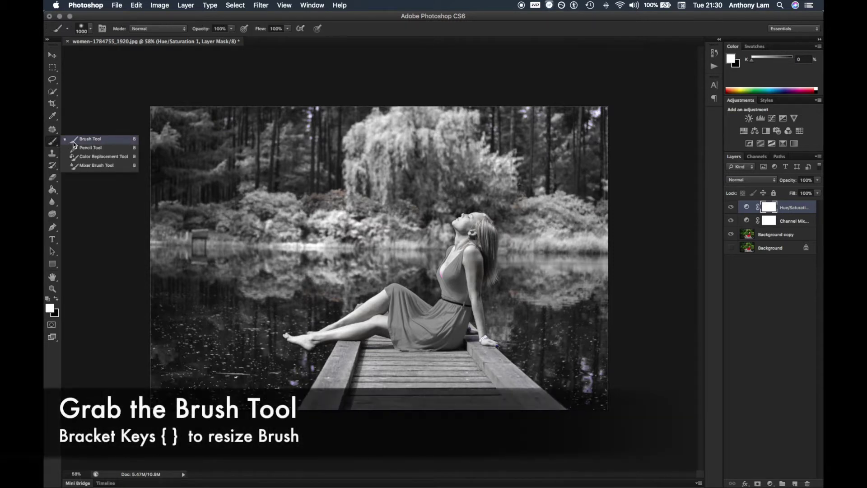
{"action": "left_click", "coordinate": [72, 142]}
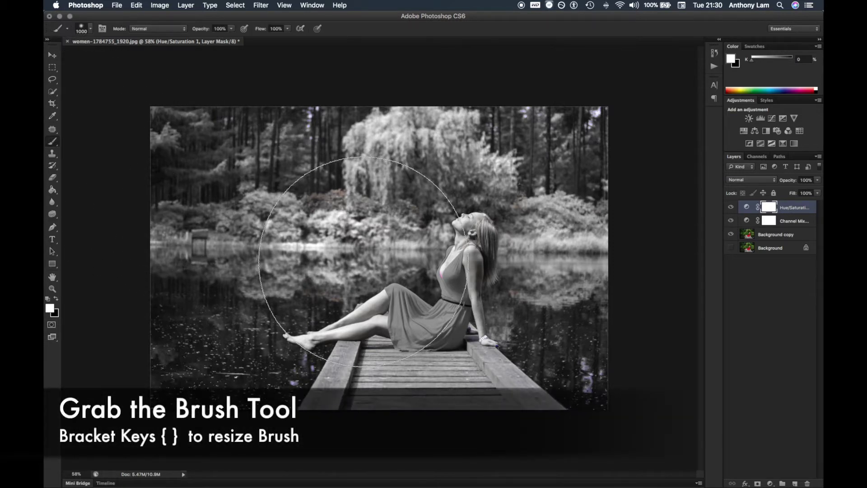
{"action": "key", "text": "bracketleft"}
{"action": "key", "text": "bracketleft"}
{"action": "key", "text": "bracketleft"}
{"action": "key", "text": "bracketleft"}
{"action": "key", "text": "bracketleft"}
{"action": "key", "text": "bracketleft"}
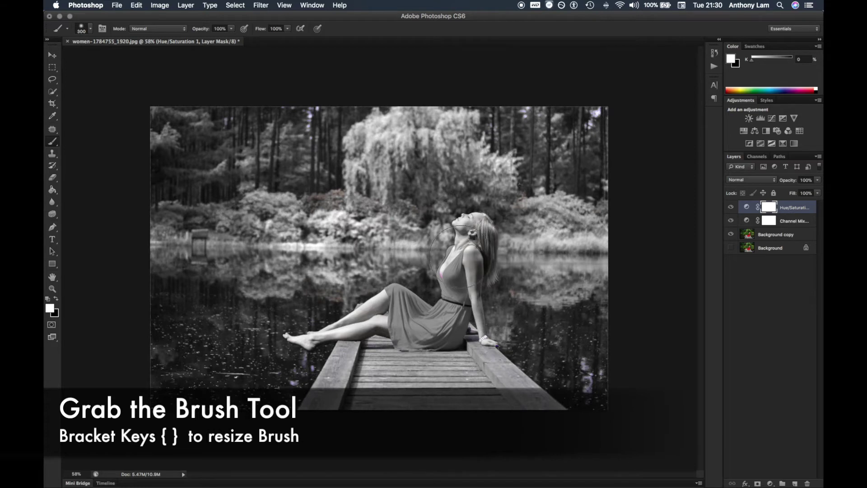
{"action": "key", "text": "x"}
{"action": "mouse_move", "coordinate": [457, 246]}
{"action": "left_mouse_down"}
{"action": "mouse_move", "coordinate": [464, 276]}
{"action": "mouse_move", "coordinate": [443, 316]}
{"action": "mouse_move", "coordinate": [362, 316]}
{"action": "mouse_move", "coordinate": [318, 341]}
{"action": "left_mouse_up"}
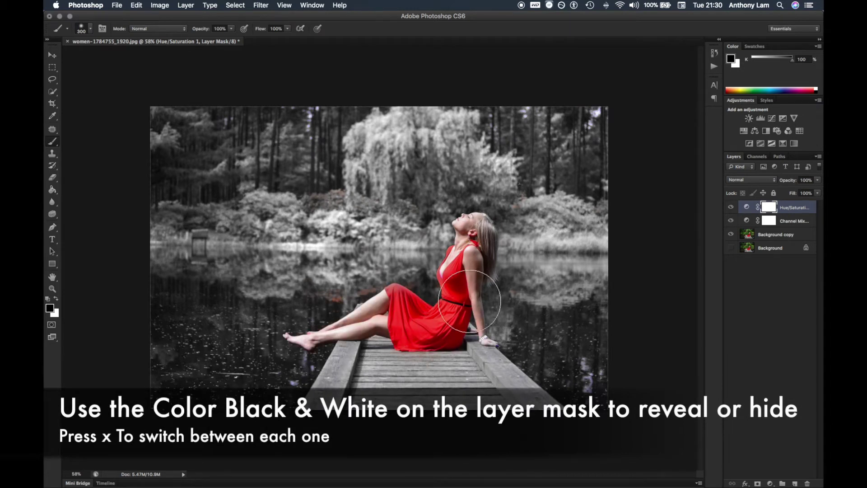
{"action": "left_click_drag", "start_coordinate": [467, 308], "coordinate": [542, 310]}
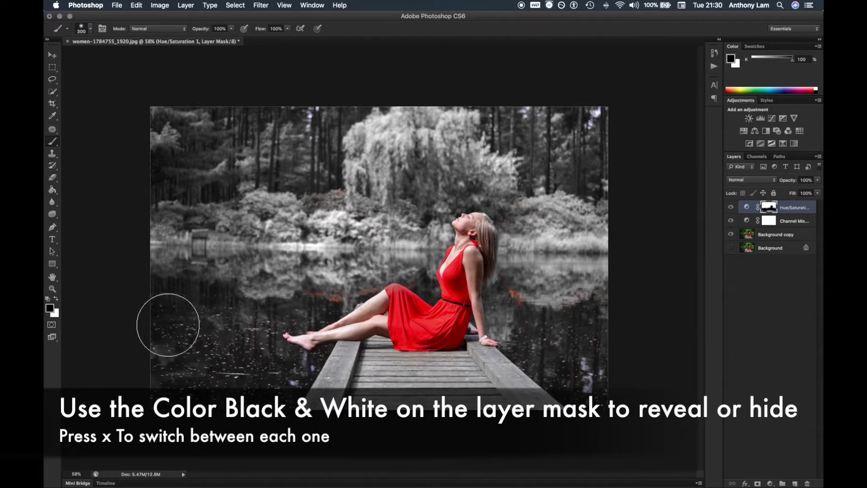
{"action": "key", "text": "x"}
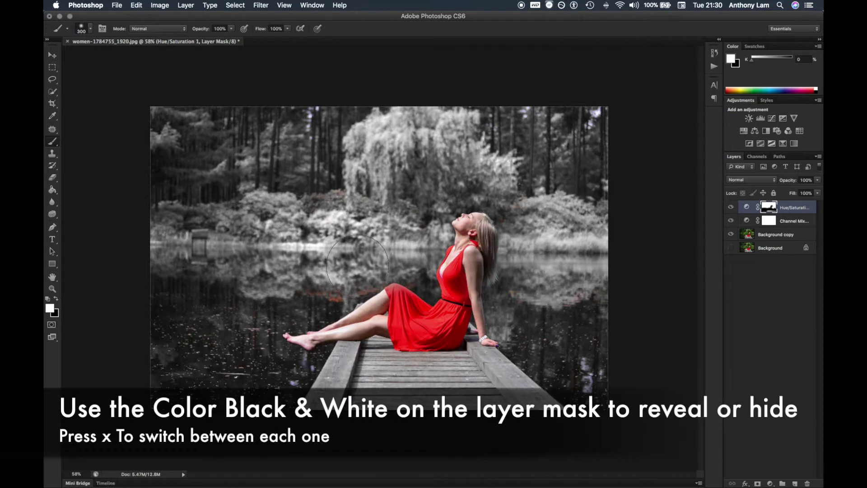
{"action": "key", "text": "x"}
{"action": "key", "text": "bracketleft"}
{"action": "key", "text": "bracketleft"}
{"action": "key", "text": "bracketleft"}
{"action": "key", "text": "bracketleft"}
{"action": "key", "text": "bracketleft"}
{"action": "key", "text": "bracketleft"}
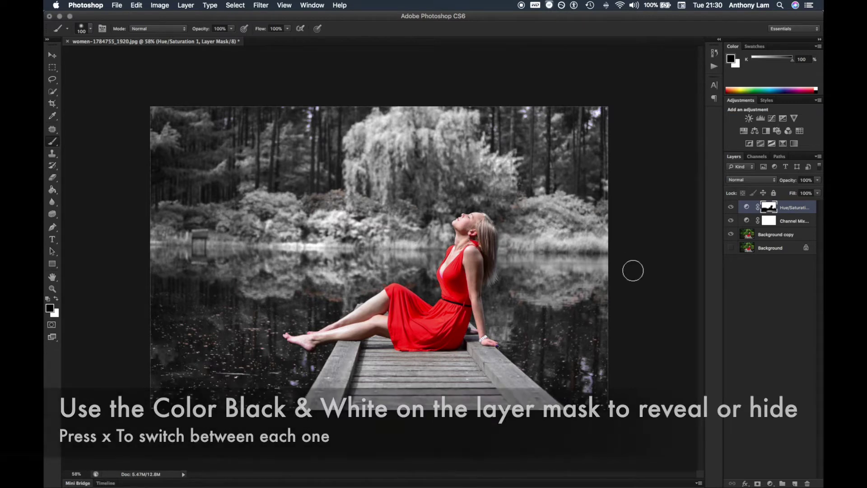
On a new Layer 1, fill a rectangle over the trees left of the woman with black
{"action": "left_click", "coordinate": [796, 484]}
{"action": "key", "text": "x"}
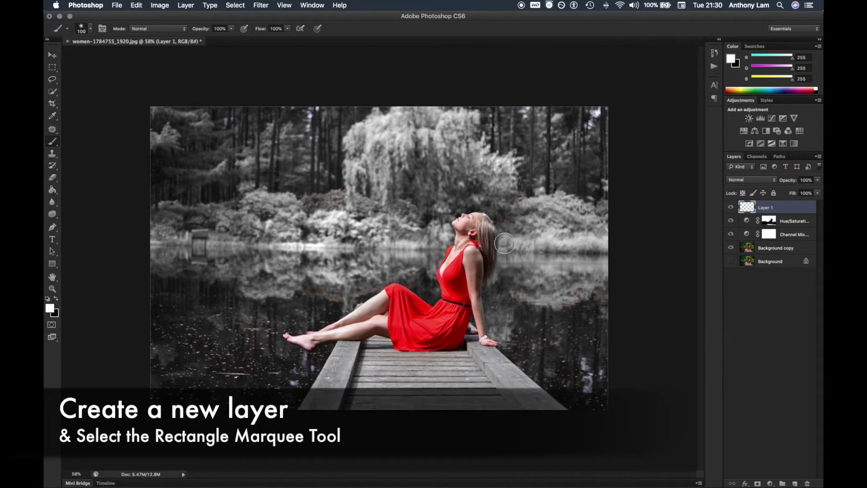
{"action": "left_click", "coordinate": [53, 67]}
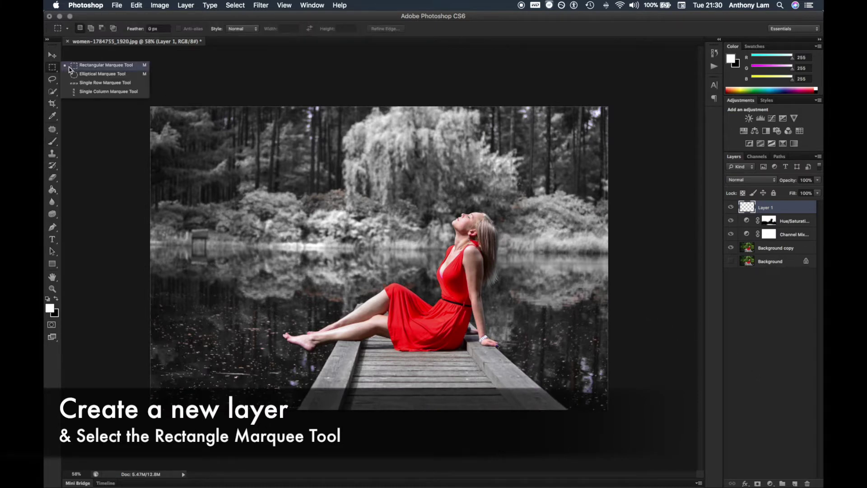
{"action": "left_click_drag", "start_coordinate": [222, 161], "coordinate": [378, 281]}
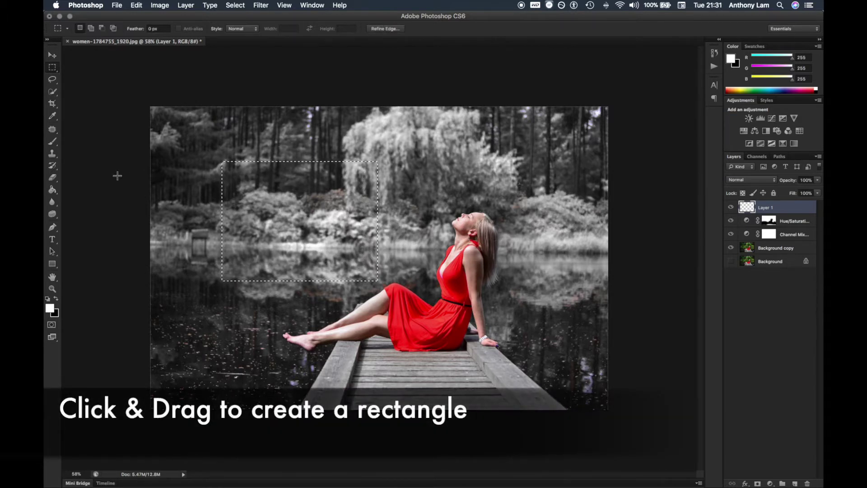
{"action": "left_click", "coordinate": [52, 190]}
{"action": "left_click", "coordinate": [75, 196]}
{"action": "left_click", "coordinate": [56, 298]}
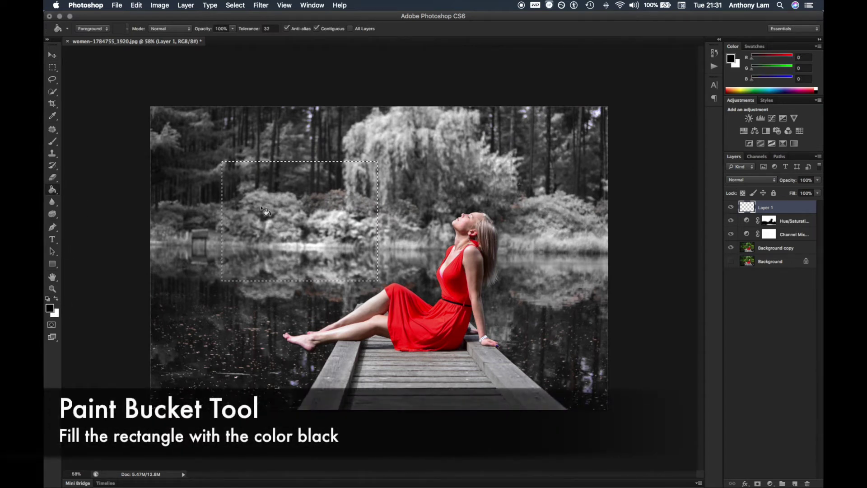
{"action": "left_click", "coordinate": [269, 202]}
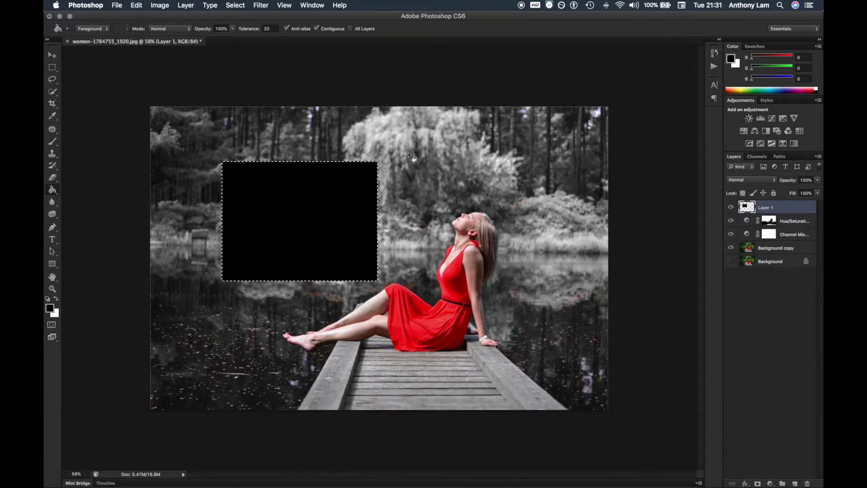
Add 100% noise to the black rectangle
{"action": "left_click", "coordinate": [265, 6]}
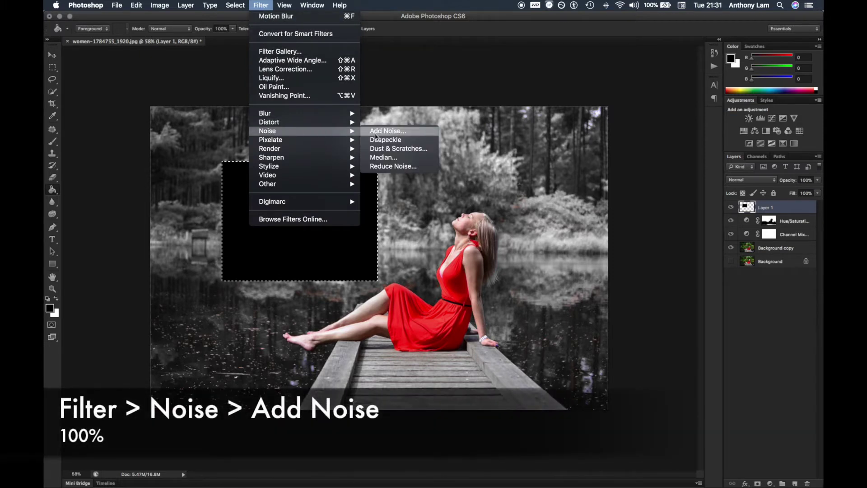
{"action": "left_click", "coordinate": [376, 135]}
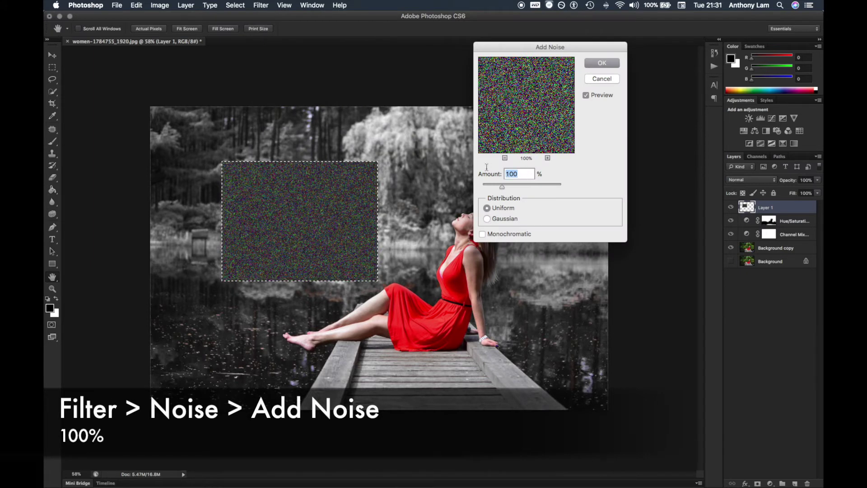
{"action": "left_click", "coordinate": [602, 63]}
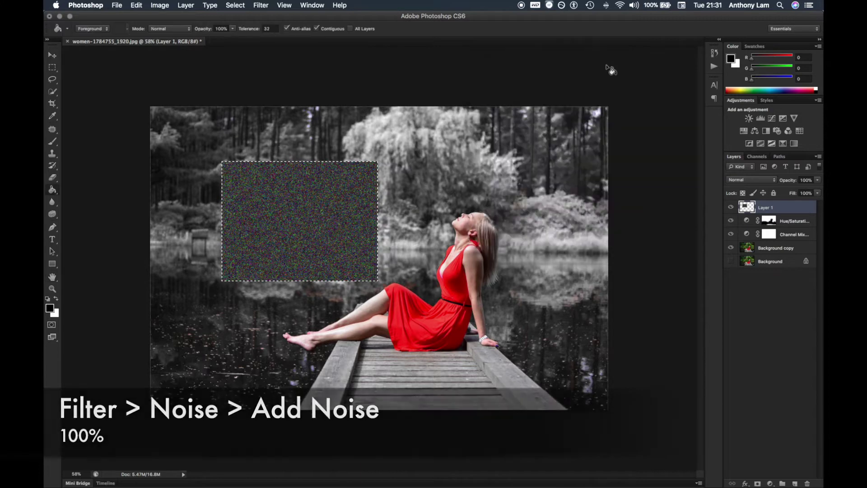
{"action": "key", "text": "g"}
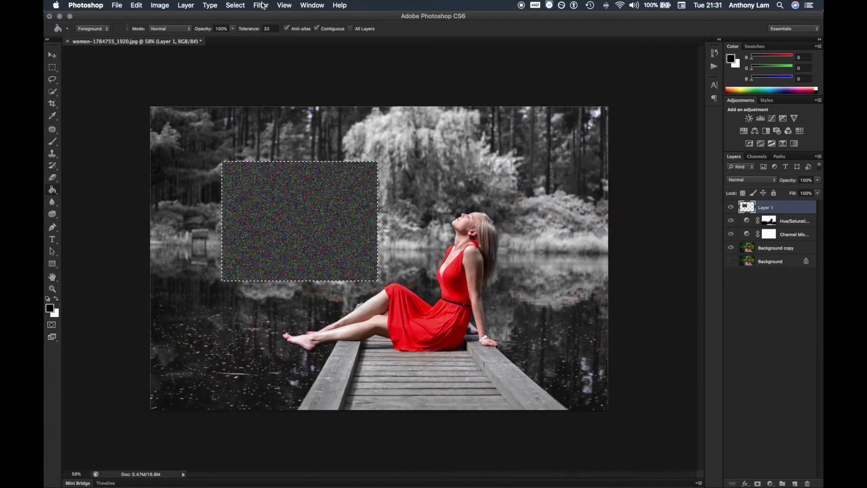
Soften the noise with a 3-pixel Gaussian Blur
{"action": "left_click", "coordinate": [261, 5]}
{"action": "mouse_move", "coordinate": [265, 113]}
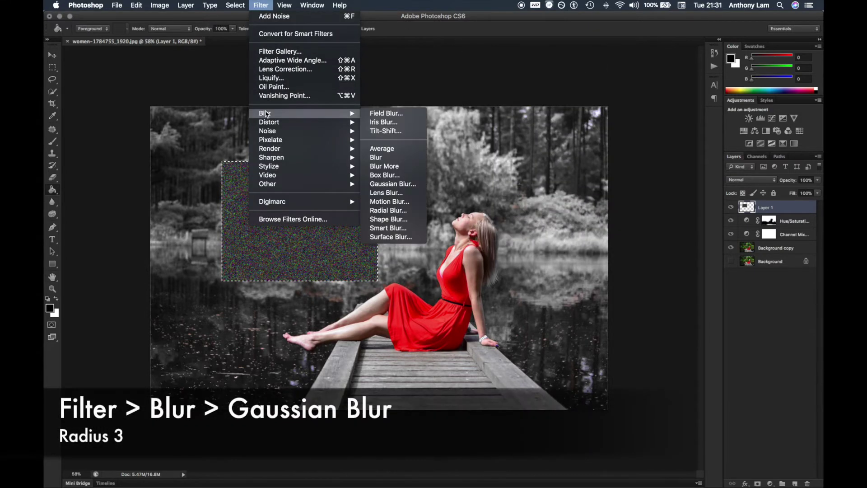
{"action": "left_click", "coordinate": [396, 187]}
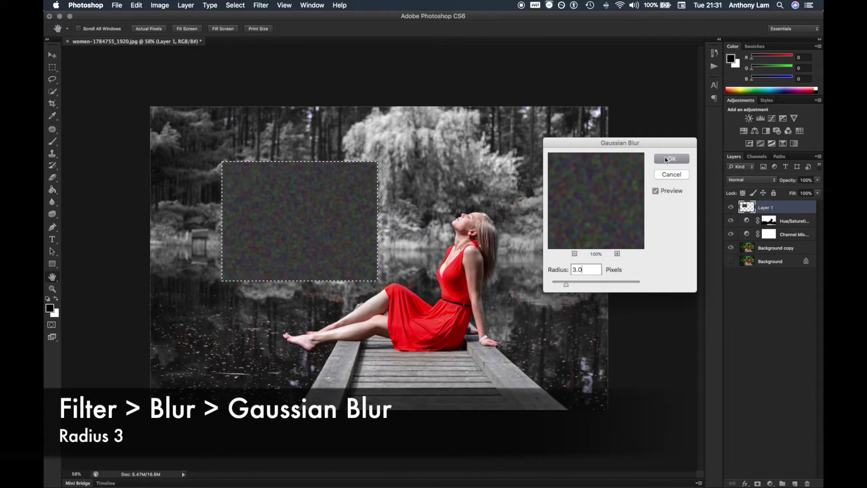
{"action": "left_click", "coordinate": [666, 159]}
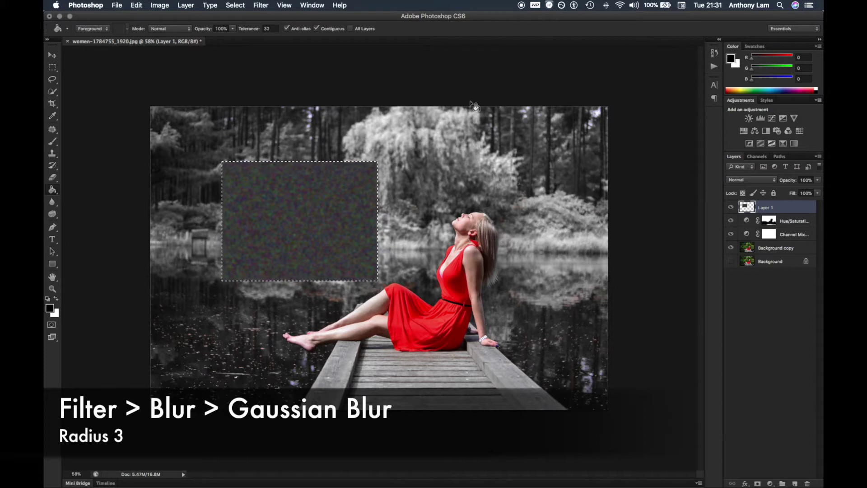
{"action": "left_click", "coordinate": [155, 6]}
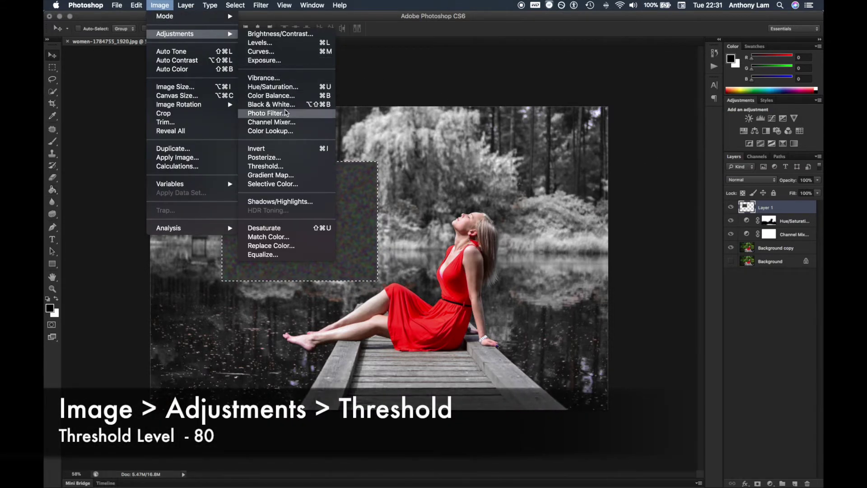
Apply Threshold at level 80 to the noise rectangle, then deselect
{"action": "left_click", "coordinate": [281, 166]}
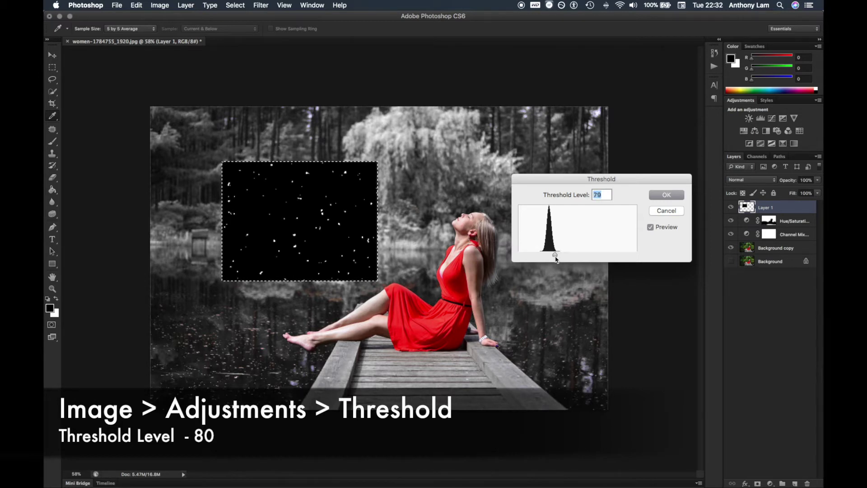
{"action": "type", "text": "80"}
{"action": "left_click", "coordinate": [656, 199]}
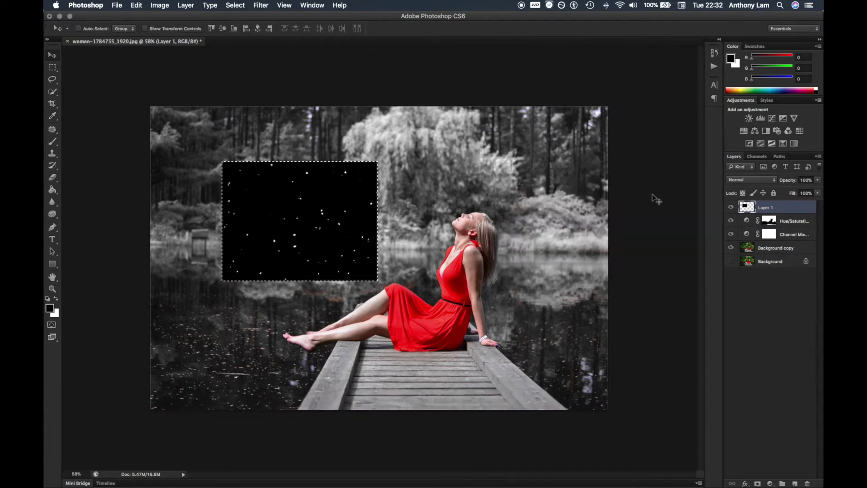
{"action": "key", "text": "super+d"}
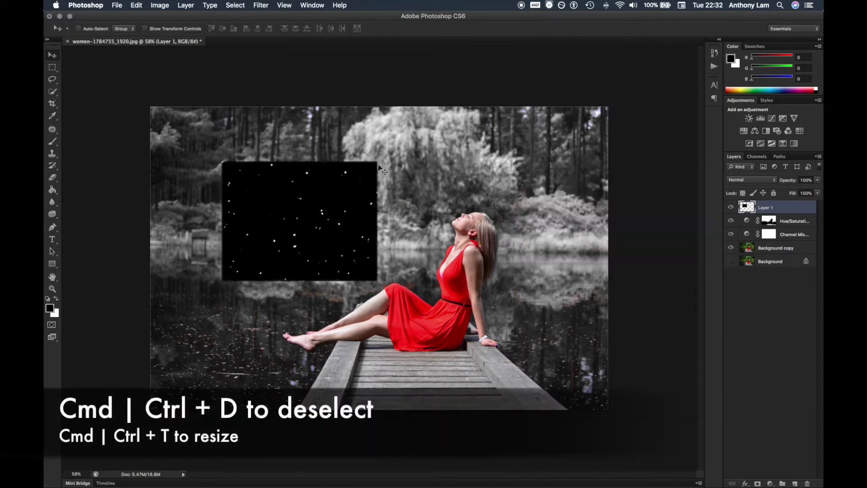
Scale the speck layer to about 310% so it covers the whole canvas
{"action": "key", "text": "super+t"}
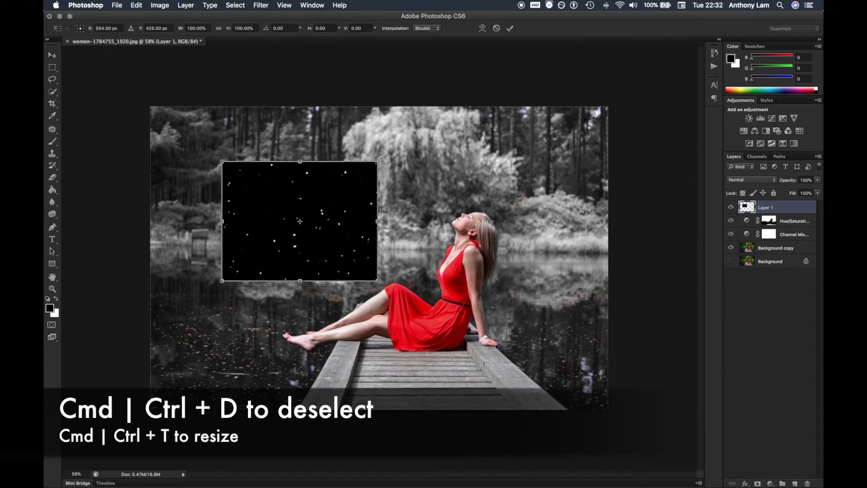
{"action": "left_click_drag", "start_coordinate": [357, 199], "coordinate": [311, 317]}
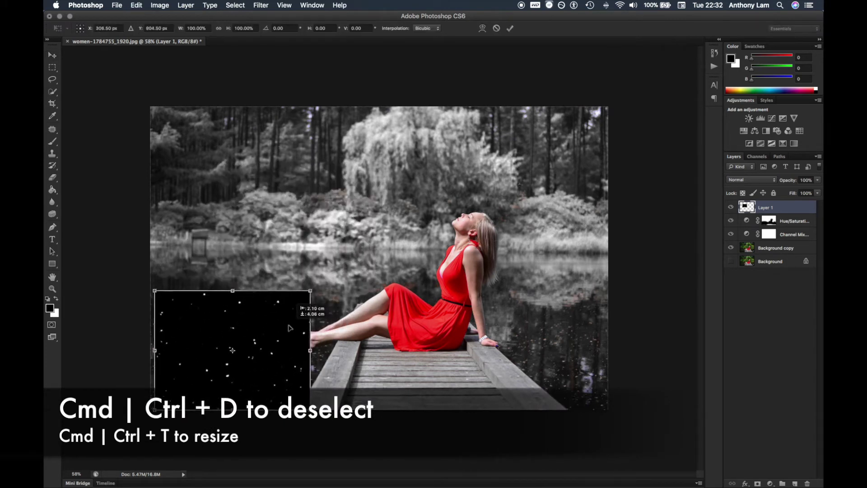
{"action": "left_click_drag", "start_coordinate": [299, 310], "coordinate": [657, 99]}
{"action": "left_click_drag", "start_coordinate": [547, 200], "coordinate": [548, 199]}
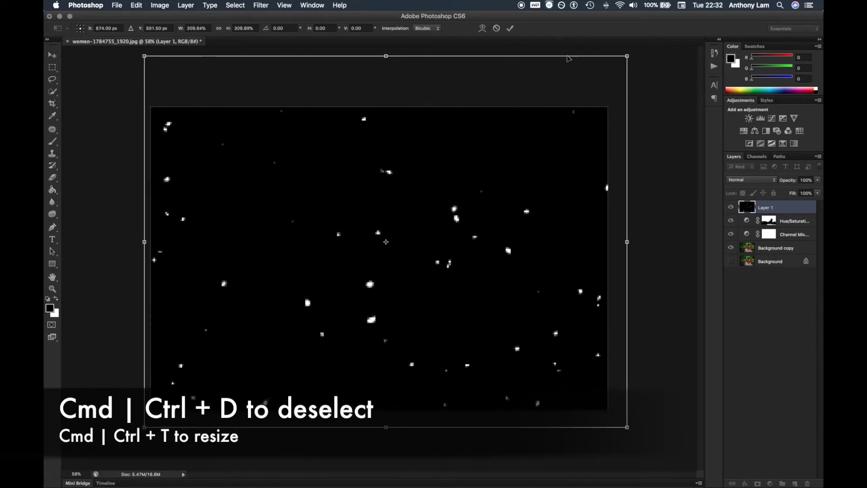
{"action": "left_click", "coordinate": [511, 27]}
Set the speck layer to Screen blend mode and nudge it slightly into place
{"action": "left_click", "coordinate": [745, 180]}
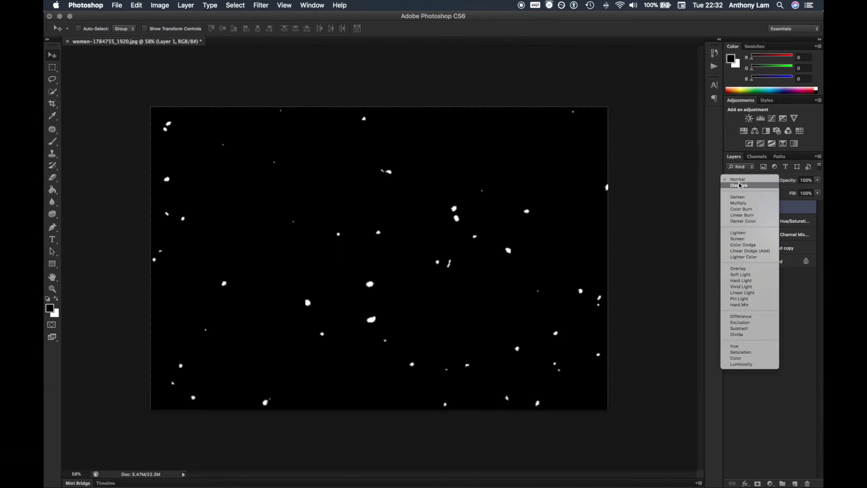
{"action": "left_click", "coordinate": [738, 239]}
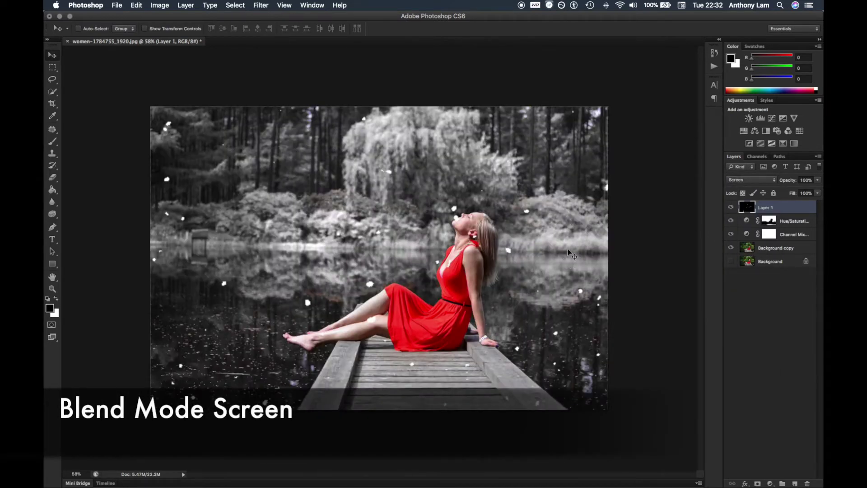
{"action": "key", "text": "ctrl+t"}
{"action": "left_click_drag", "start_coordinate": [558, 250], "coordinate": [554, 247]}
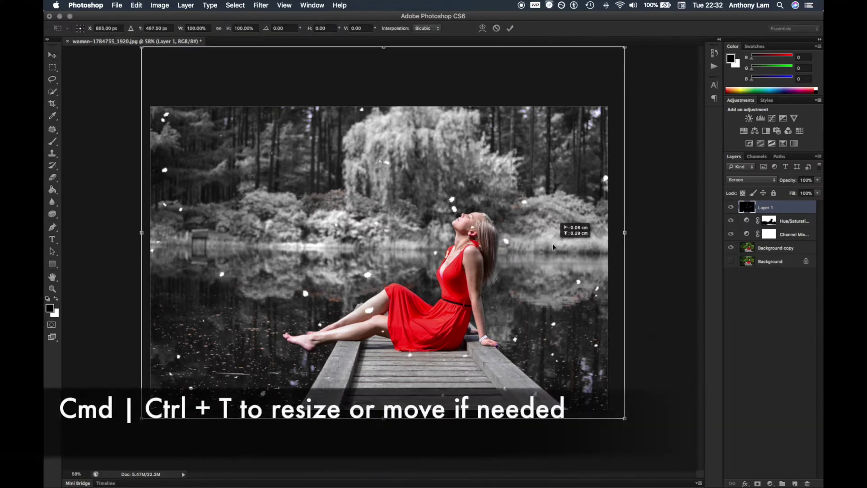
{"action": "left_click", "coordinate": [510, 28]}
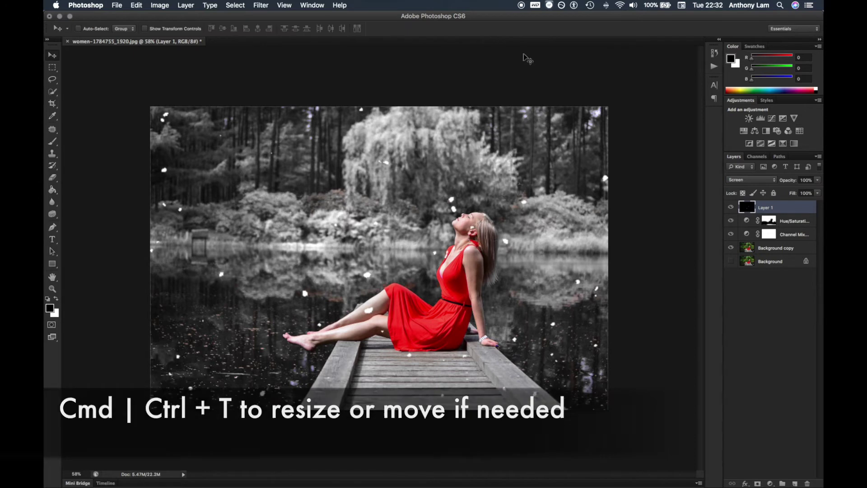
{"action": "left_click", "coordinate": [719, 215]}
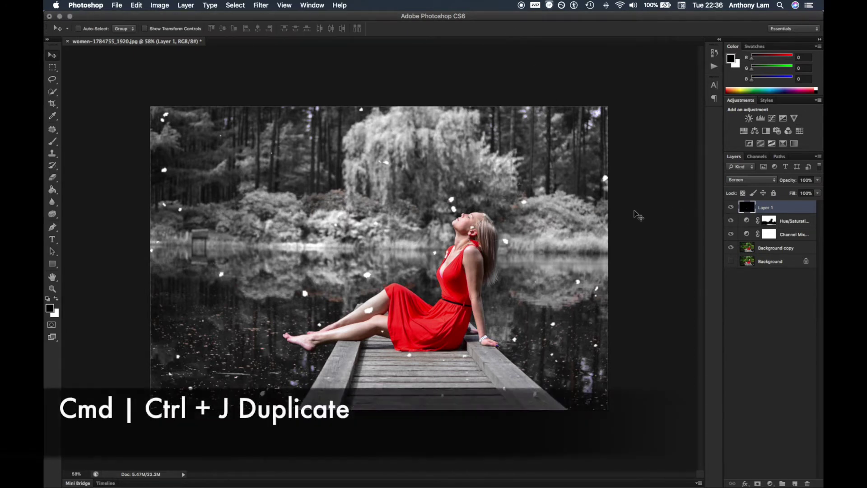
Duplicate the snow layer, shrink it to 59% over the upper left, and duplicate it again
{"action": "left_click_drag", "start_coordinate": [768, 208], "coordinate": [798, 483]}
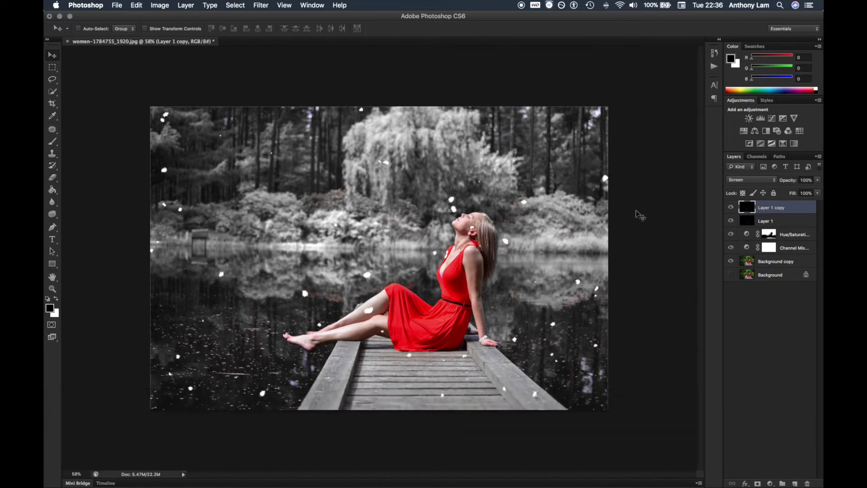
{"action": "key", "text": "ctrl+t"}
{"action": "left_click_drag", "start_coordinate": [626, 49], "coordinate": [431, 204]}
{"action": "left_click_drag", "start_coordinate": [397, 249], "coordinate": [418, 183]}
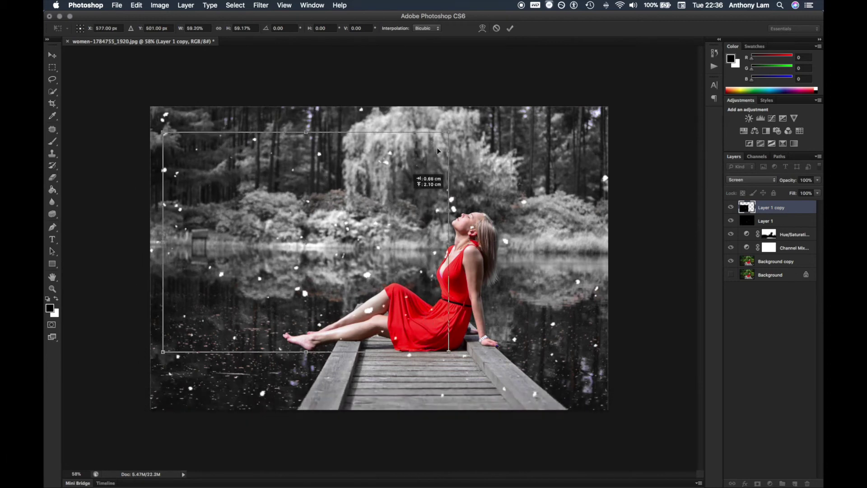
{"action": "left_click_drag", "start_coordinate": [418, 183], "coordinate": [392, 171]}
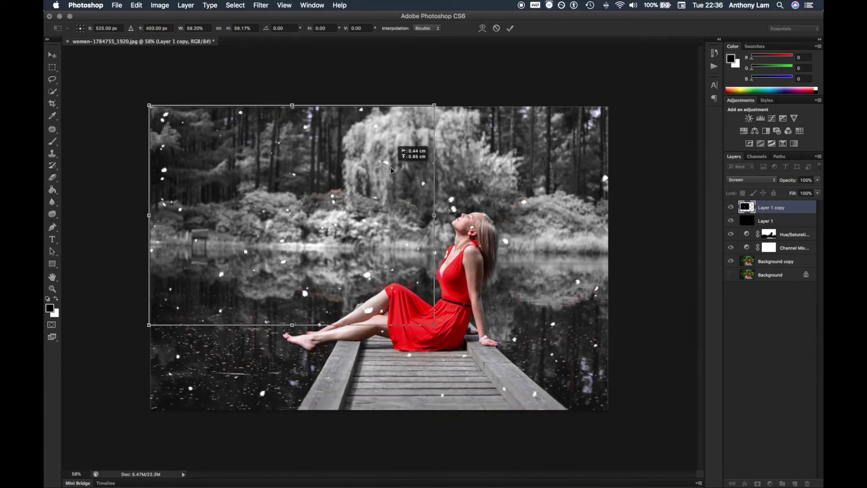
{"action": "left_click", "coordinate": [513, 29]}
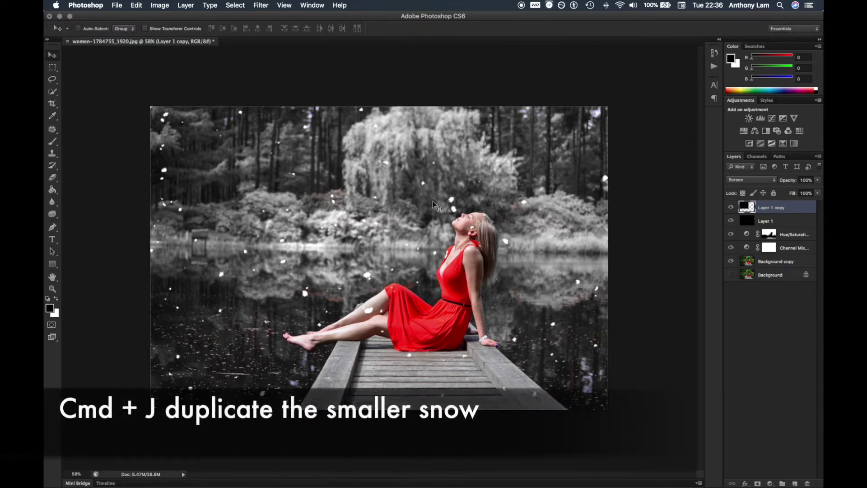
{"action": "key", "text": "super+j"}
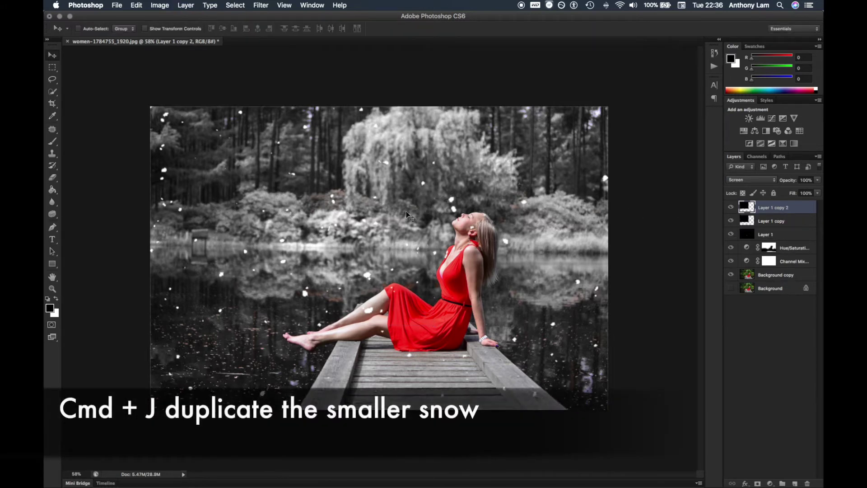
Move Layer 1 copy 2 to the upper right and scale it to 94%
{"action": "key", "text": "super+t"}
{"action": "mouse_move", "coordinate": [368, 214]}
{"action": "left_mouse_down"}
{"action": "mouse_move", "coordinate": [543, 217]}
{"action": "mouse_move", "coordinate": [555, 305]}
{"action": "left_mouse_up"}
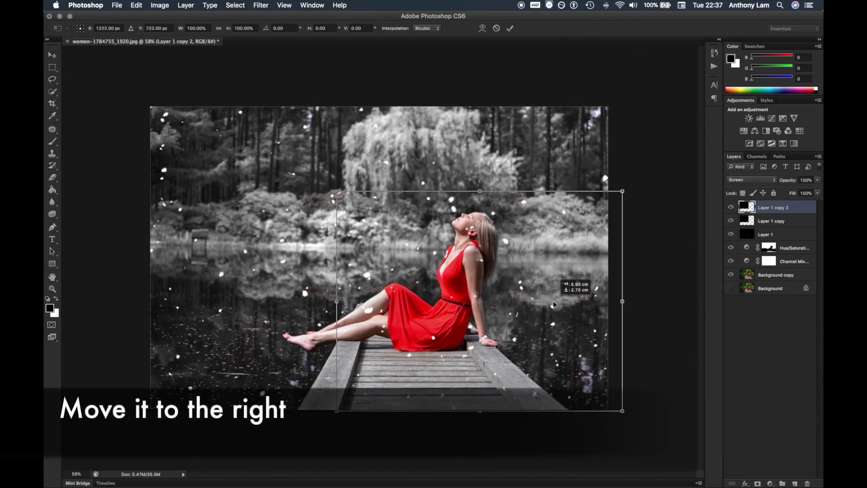
{"action": "left_click_drag", "start_coordinate": [623, 191], "coordinate": [607, 205]}
{"action": "left_click_drag", "start_coordinate": [567, 278], "coordinate": [579, 183]}
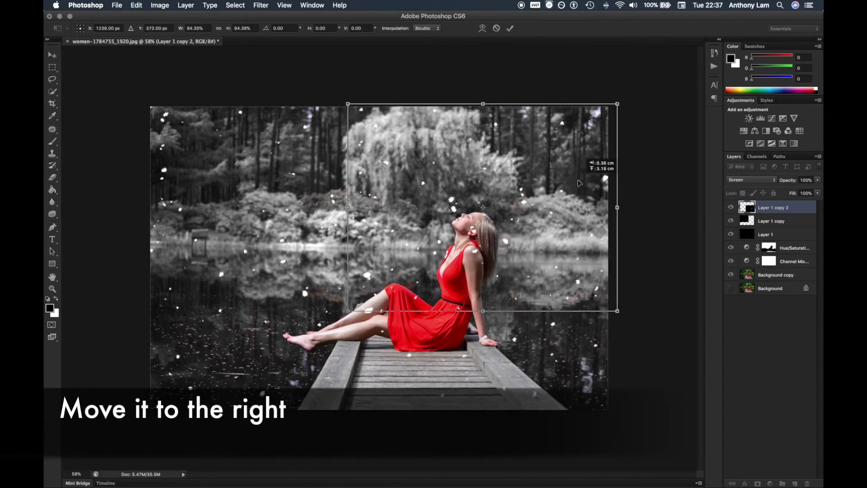
{"action": "left_click_drag", "start_coordinate": [580, 183], "coordinate": [571, 185]}
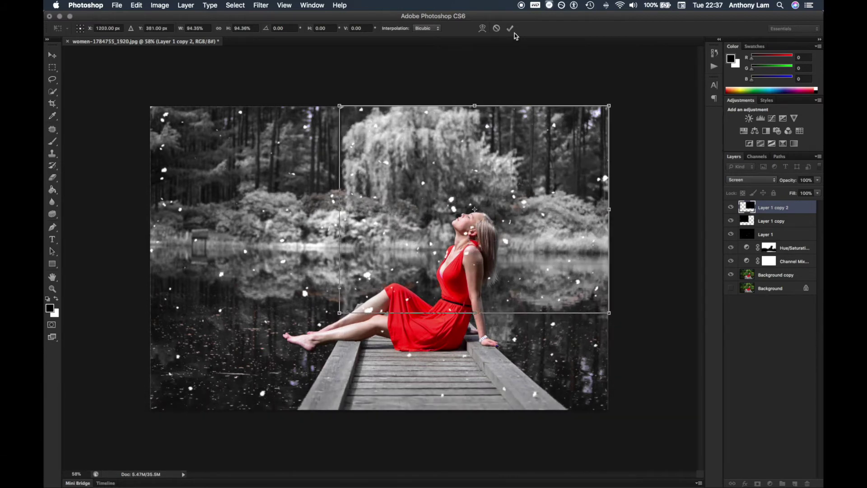
{"action": "left_click", "coordinate": [511, 29]}
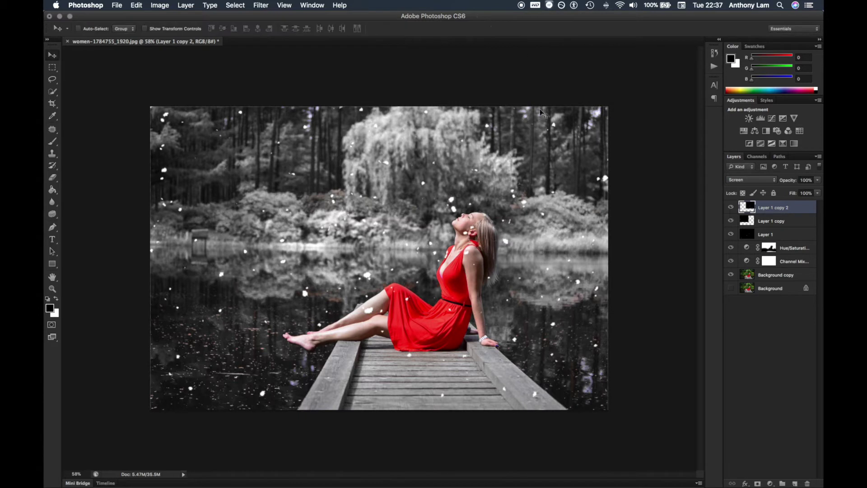
Merge it down into Layer 1 copy and enlarge the merged snow to about 113.5%
{"action": "right_click", "coordinate": [795, 208]}
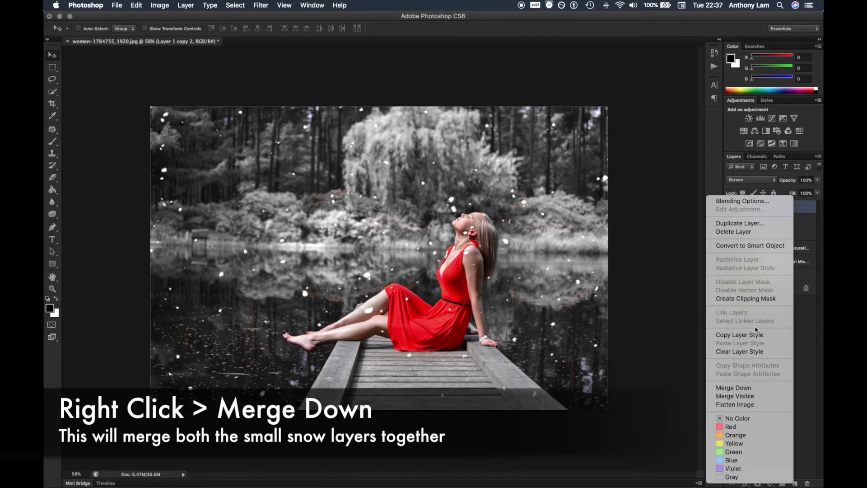
{"action": "left_click", "coordinate": [750, 388]}
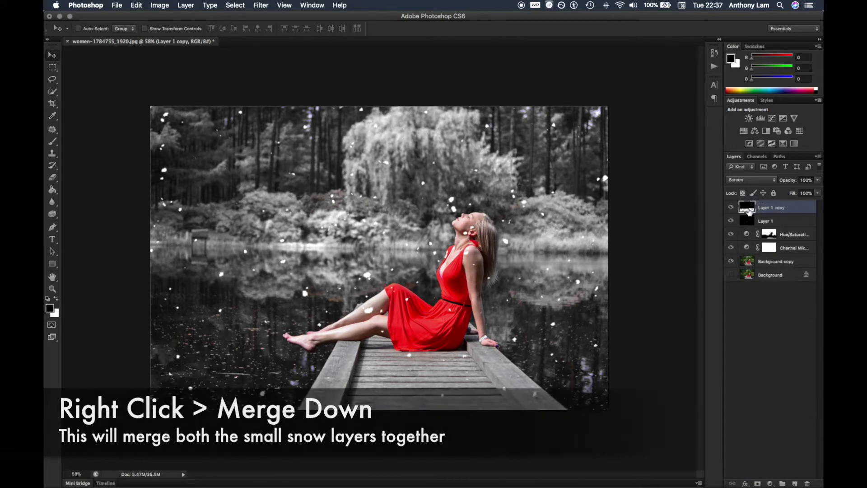
{"action": "key", "text": "ctrl+t"}
{"action": "left_click_drag", "start_coordinate": [432, 247], "coordinate": [429, 290]}
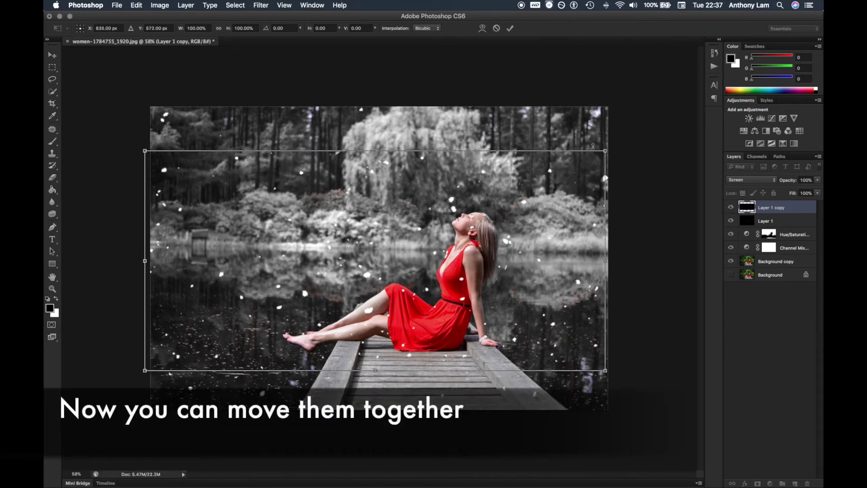
{"action": "left_click_drag", "start_coordinate": [607, 146], "coordinate": [667, 120]}
{"action": "left_click_drag", "start_coordinate": [564, 191], "coordinate": [527, 194]}
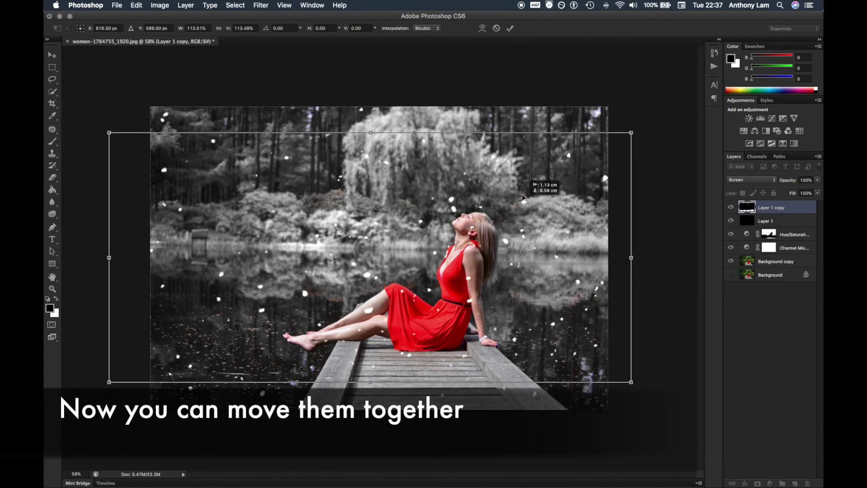
{"action": "left_click", "coordinate": [510, 28]}
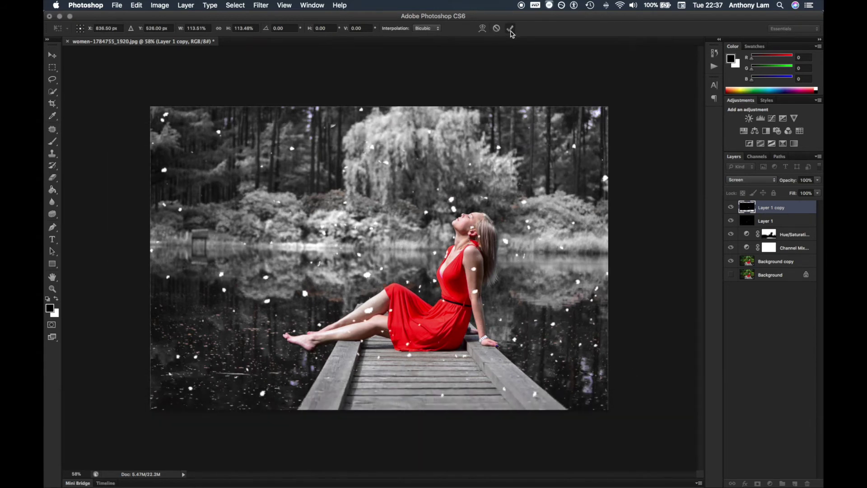
{"action": "left_click", "coordinate": [262, 6]}
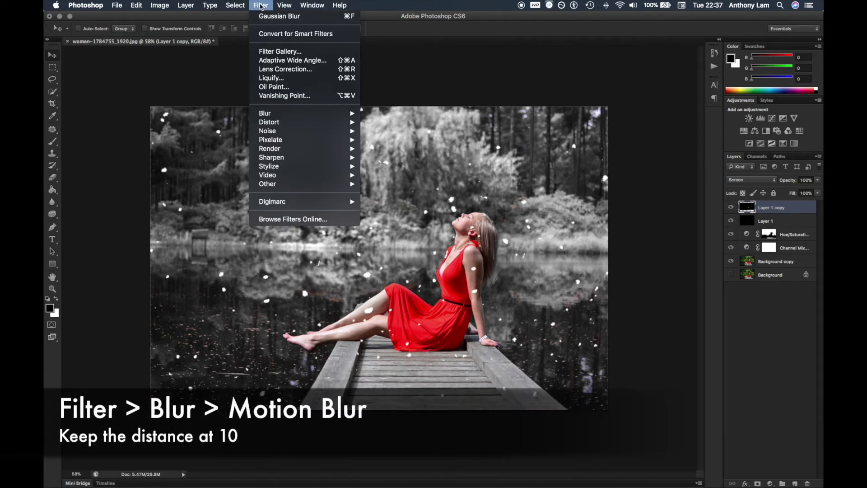
Apply a Motion Blur with angle 71 and distance 10 to the small snow
{"action": "mouse_move", "coordinate": [265, 113]}
{"action": "left_click", "coordinate": [385, 201]}
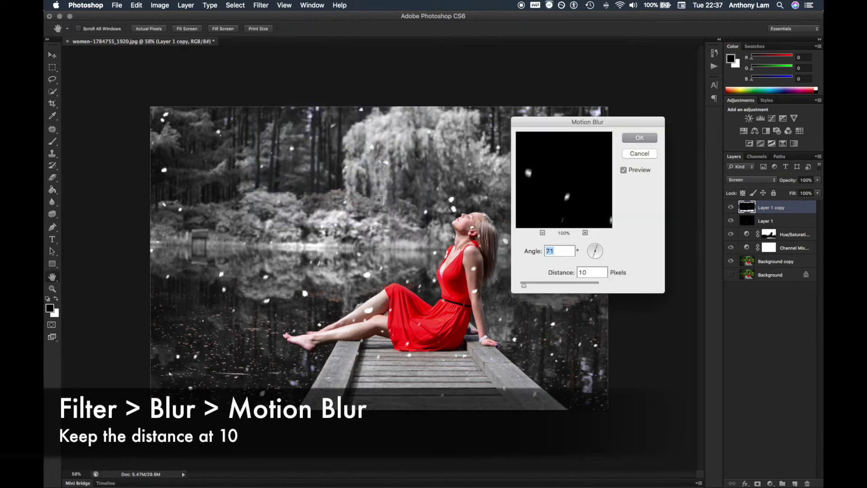
{"action": "left_click", "coordinate": [550, 251]}
{"action": "left_click", "coordinate": [632, 143]}
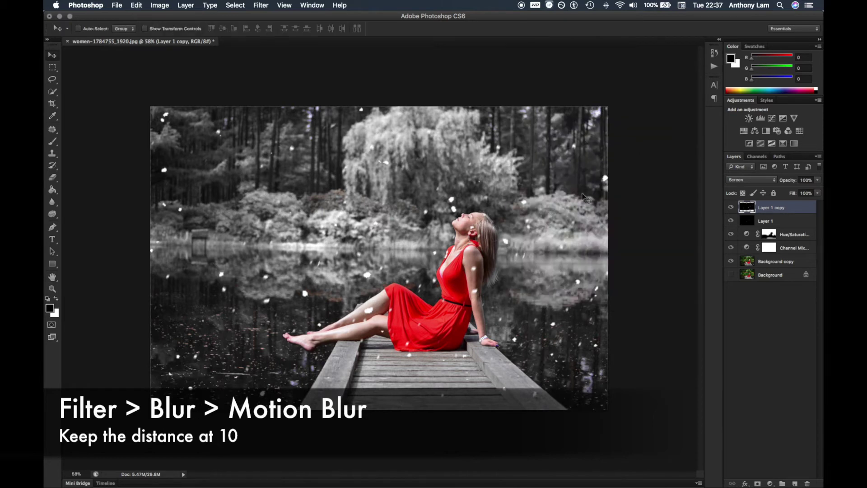
Scale the blurred snow to about 87% and shift it right and down
{"action": "key", "text": "ctrl+t"}
{"action": "mouse_move", "coordinate": [541, 259]}
{"action": "left_mouse_down"}
{"action": "mouse_move", "coordinate": [554, 259]}
{"action": "mouse_move", "coordinate": [499, 228]}
{"action": "left_mouse_up"}
{"action": "left_click_drag", "start_coordinate": [594, 341], "coordinate": [525, 305]}
{"action": "mouse_move", "coordinate": [445, 264]}
{"action": "left_mouse_down"}
{"action": "mouse_move", "coordinate": [533, 280]}
{"action": "mouse_move", "coordinate": [527, 244]}
{"action": "left_mouse_up"}
{"action": "left_click", "coordinate": [510, 28]}
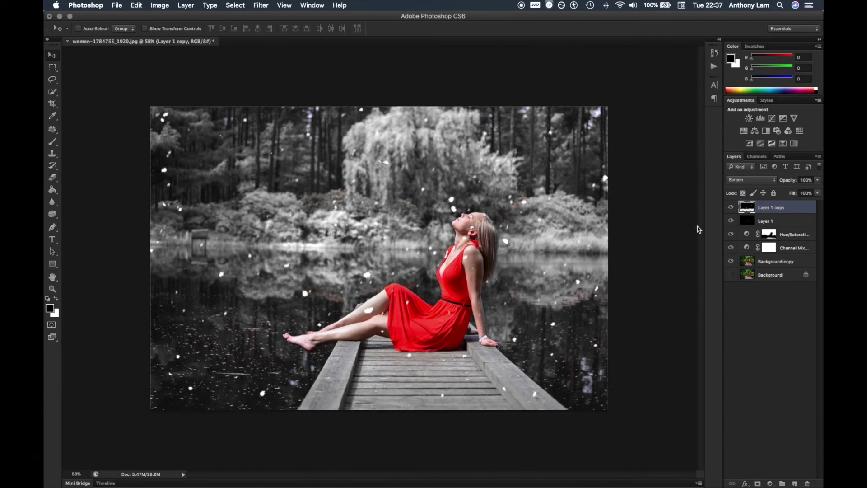
Add a Selective Color adjustment layer
{"action": "left_click", "coordinate": [771, 484]}
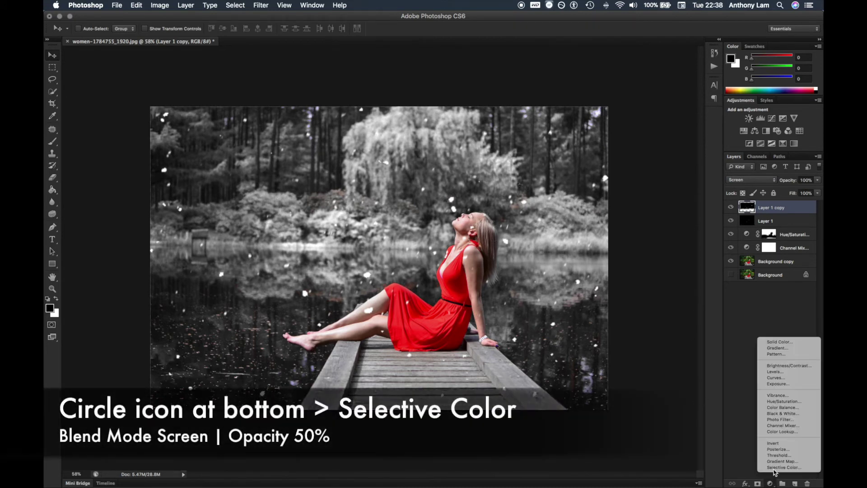
{"action": "left_click", "coordinate": [775, 467]}
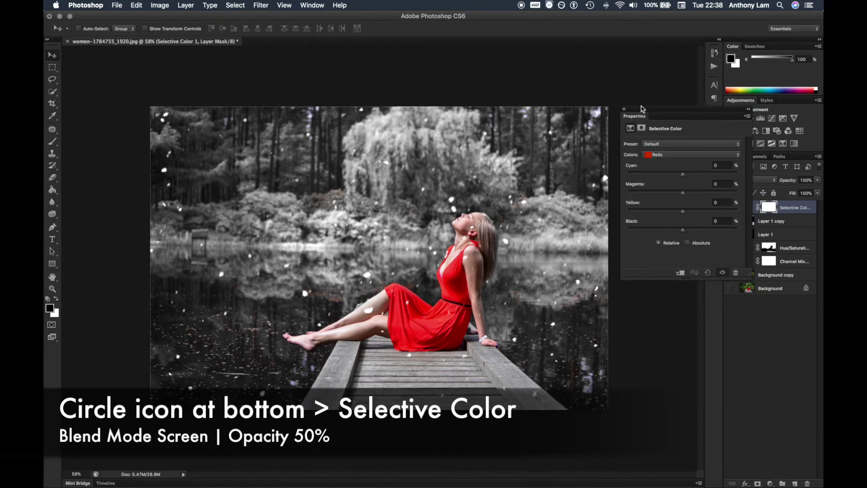
{"action": "left_click", "coordinate": [625, 109]}
Blend the Selective Color layer in Screen mode at 50% opacity
{"action": "left_click", "coordinate": [737, 183]}
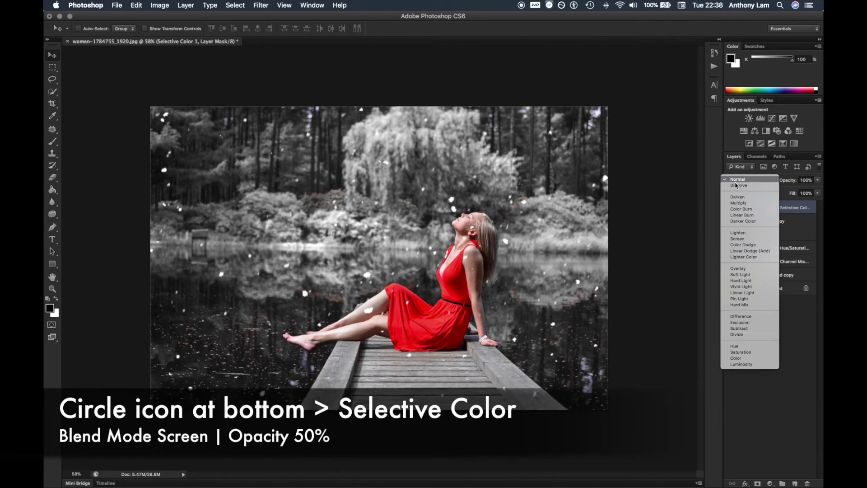
{"action": "left_click", "coordinate": [733, 240]}
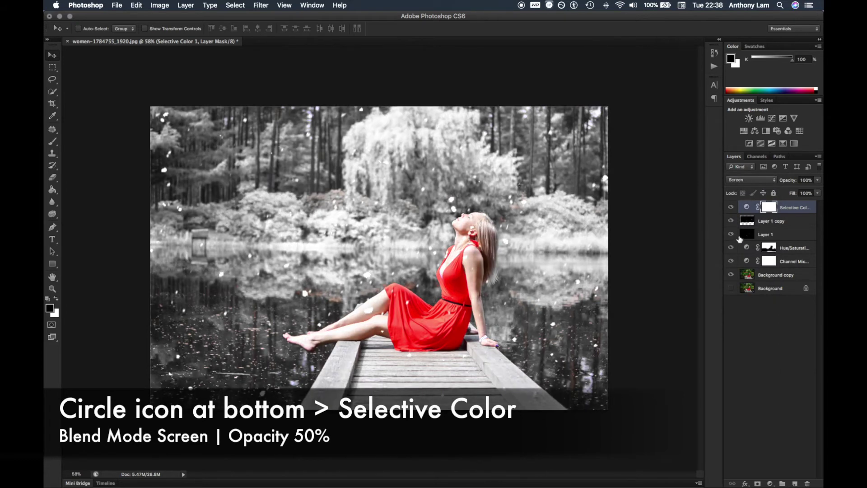
{"action": "left_click", "coordinate": [808, 179]}
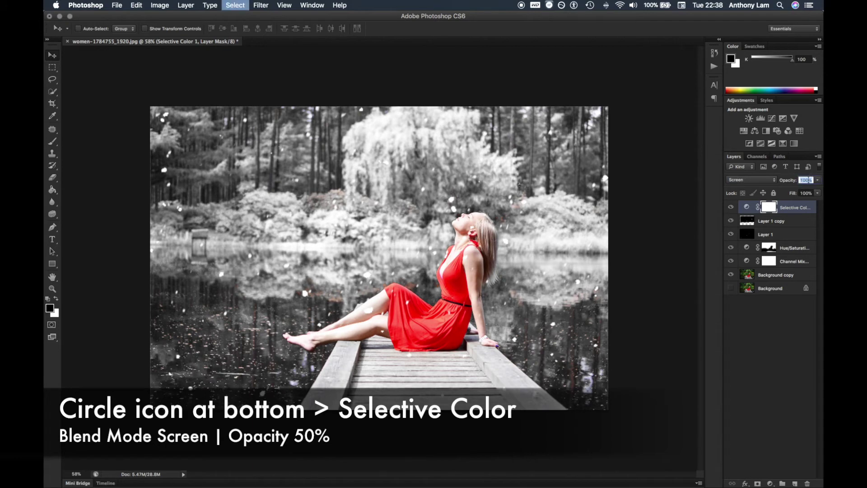
{"action": "type", "text": "50"}
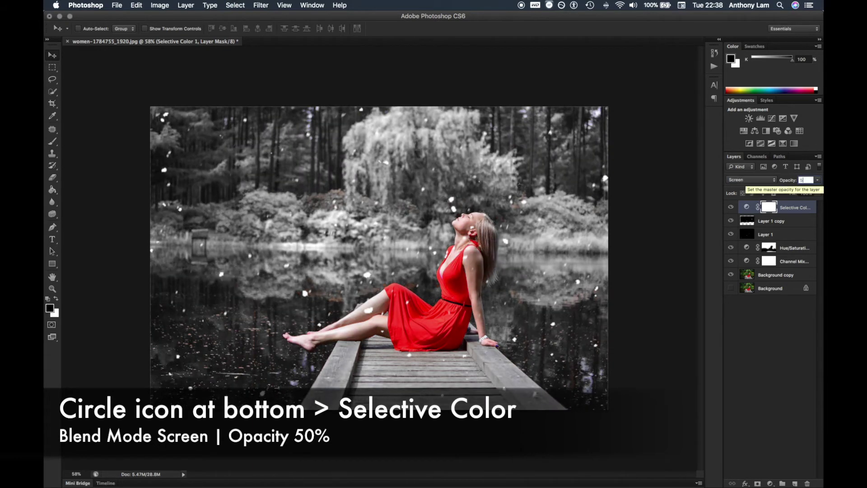
{"action": "key", "text": "Return"}
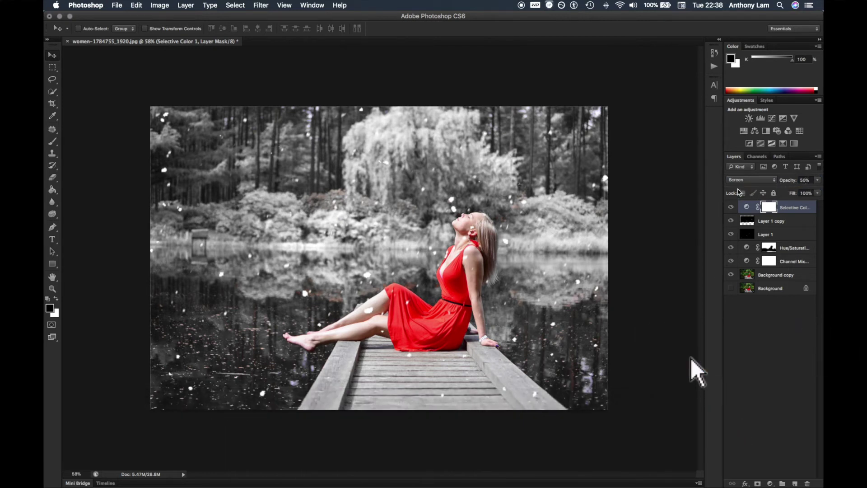
{"action": "left_click", "coordinate": [743, 132]}
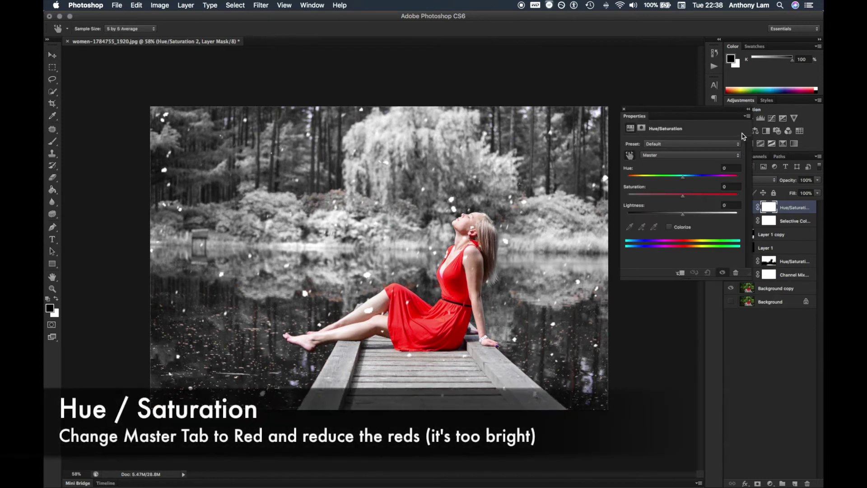
Target Reds in Hue/Saturation 2 with Saturation -24 and Lightness -16
{"action": "left_click", "coordinate": [700, 155]}
{"action": "left_click", "coordinate": [694, 161]}
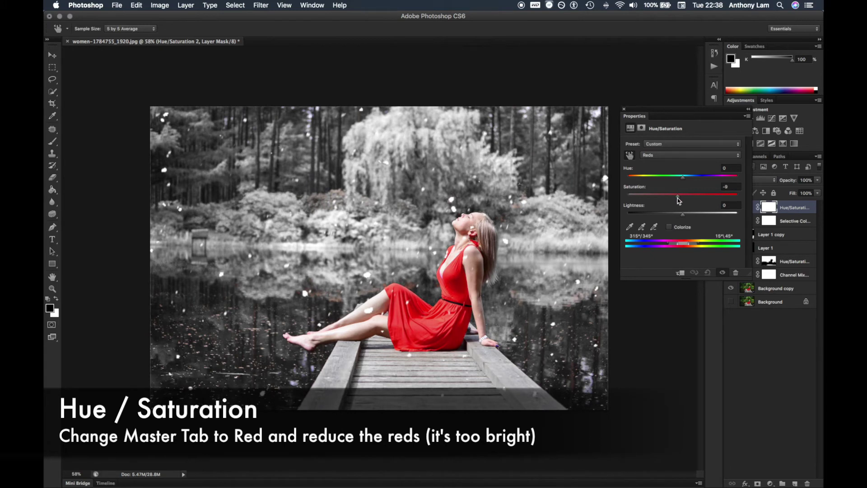
{"action": "left_click_drag", "start_coordinate": [678, 201], "coordinate": [676, 200]}
{"action": "left_click", "coordinate": [736, 205]}
{"action": "type", "text": "6"}
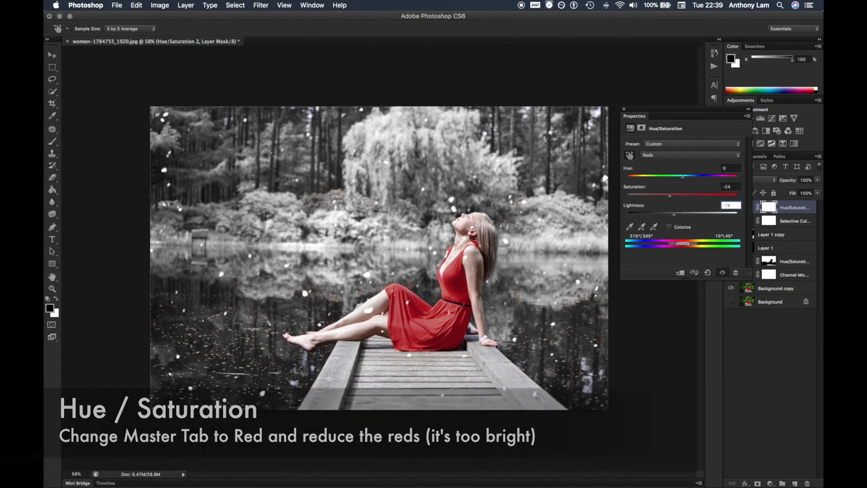
{"action": "left_click", "coordinate": [625, 109]}
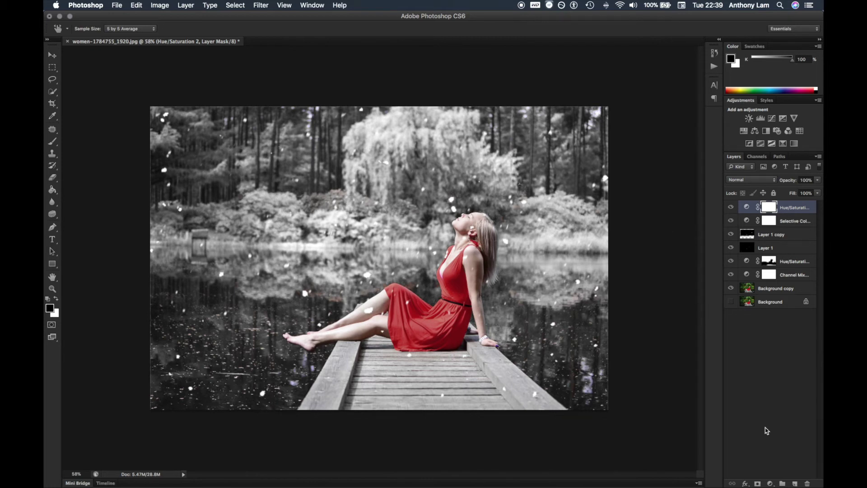
Add a Color Balance layer and shift its midtones toward blue and cyan
{"action": "left_click", "coordinate": [771, 484]}
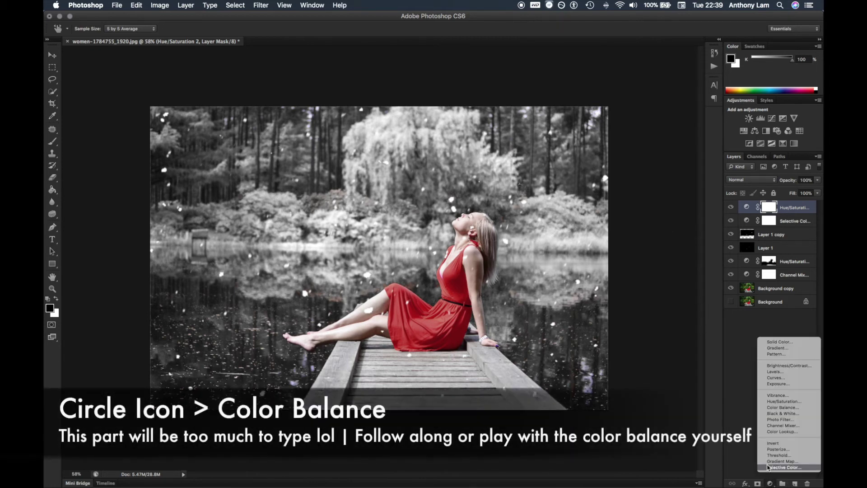
{"action": "left_click", "coordinate": [772, 408]}
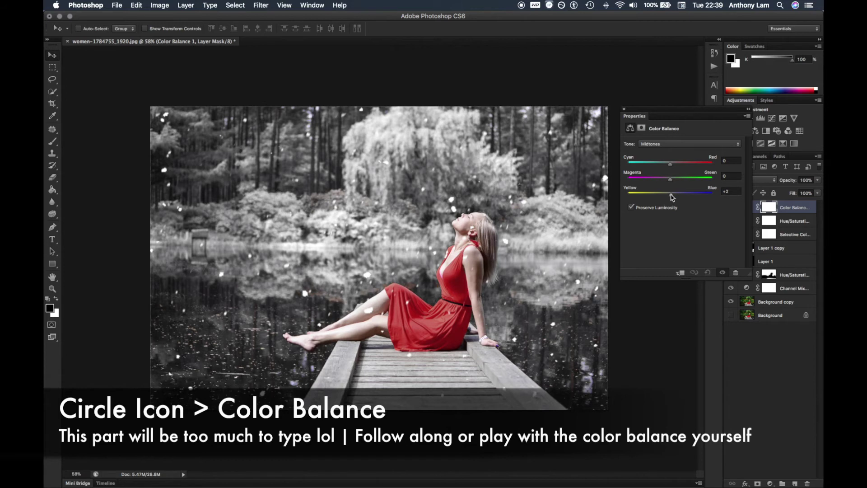
{"action": "left_click_drag", "start_coordinate": [675, 194], "coordinate": [678, 194]}
{"action": "left_click_drag", "start_coordinate": [671, 167], "coordinate": [667, 171]}
Push the Color Balance shadows toward blue with a slight magenta nudge
{"action": "left_click", "coordinate": [671, 145]}
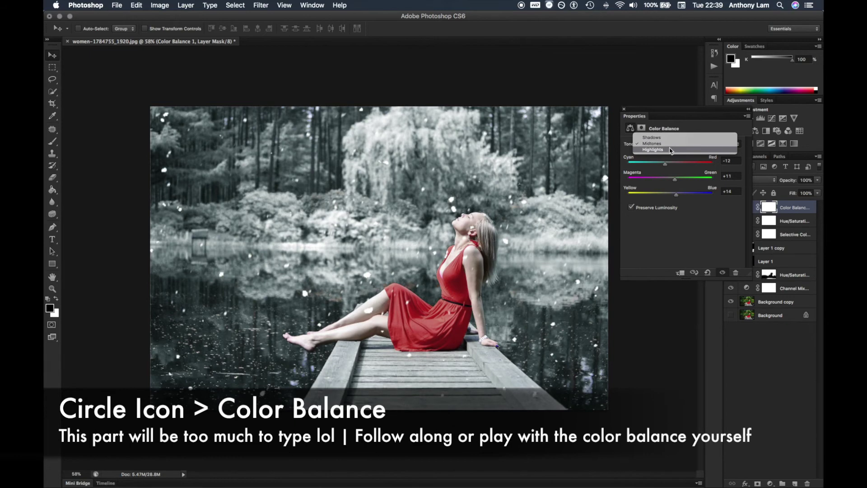
{"action": "left_click", "coordinate": [669, 138]}
{"action": "left_click_drag", "start_coordinate": [672, 198], "coordinate": [681, 197]}
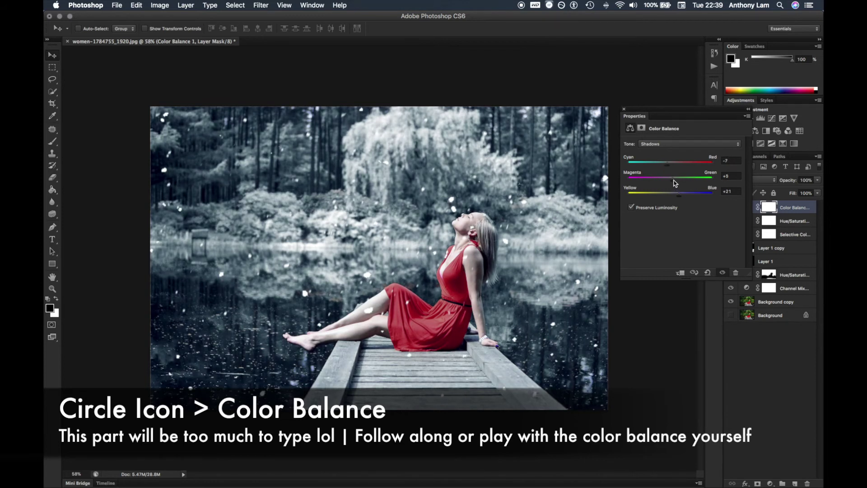
{"action": "left_click_drag", "start_coordinate": [672, 182], "coordinate": [670, 182]}
Set the Color Balance highlights to -9, +1, +10, then toggle the layer to compare
{"action": "left_click", "coordinate": [670, 144]}
{"action": "left_click", "coordinate": [671, 160]}
{"action": "left_click_drag", "start_coordinate": [674, 197], "coordinate": [678, 197]}
{"action": "left_click_drag", "start_coordinate": [668, 168], "coordinate": [676, 197]}
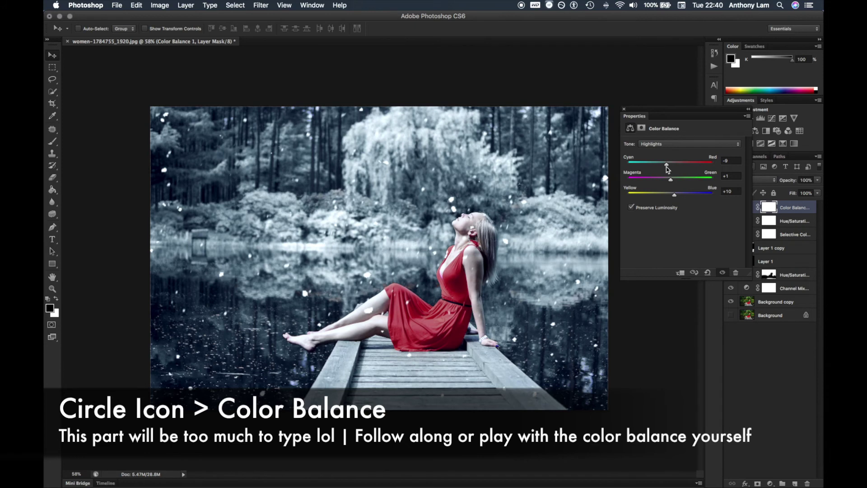
{"action": "left_click", "coordinate": [625, 112]}
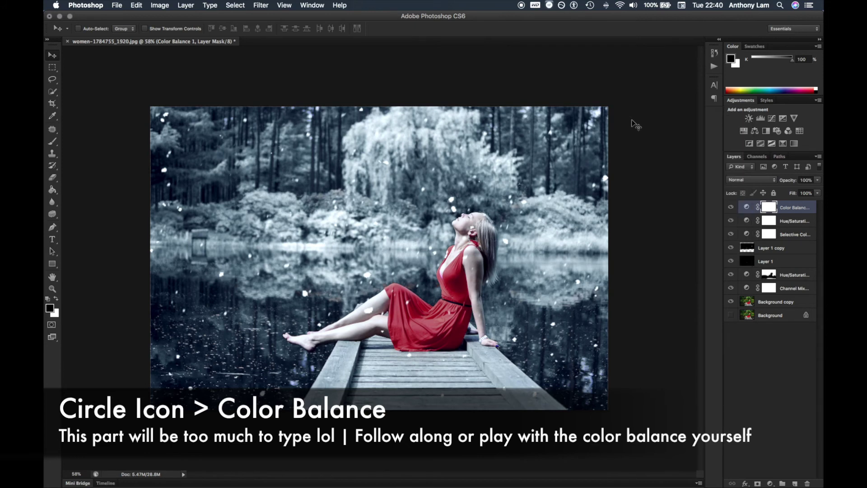
{"action": "left_click", "coordinate": [732, 209]}
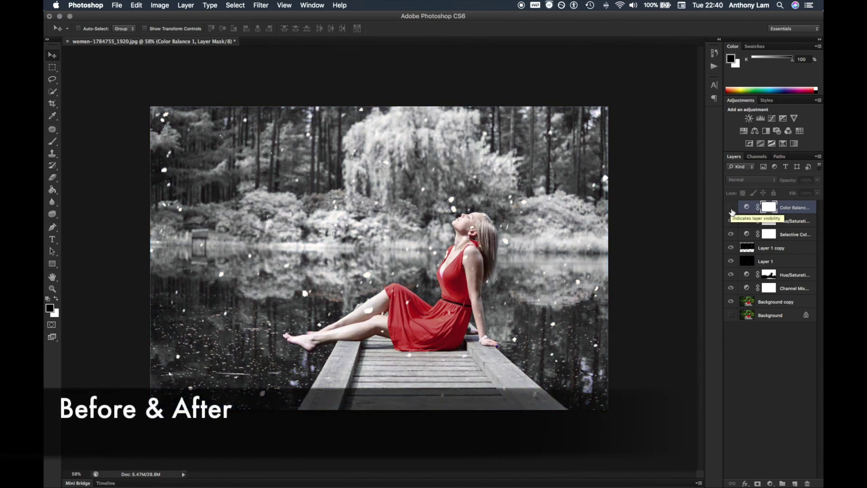
{"action": "left_click", "coordinate": [732, 209]}
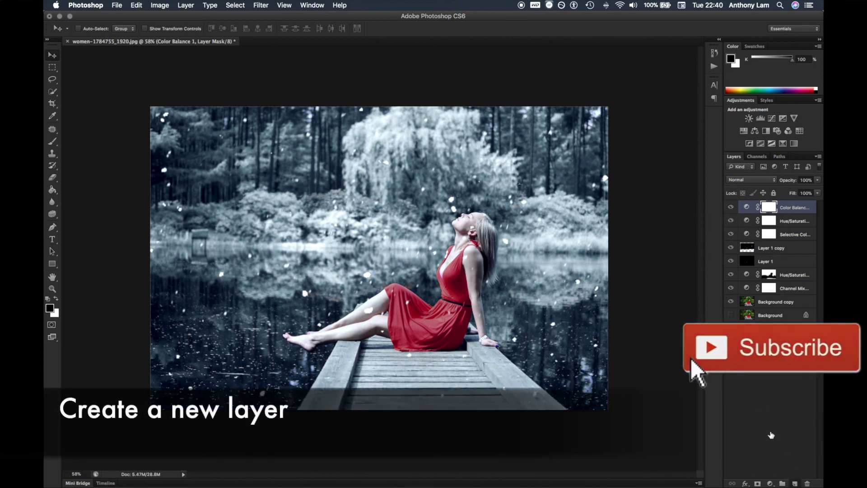
On a new layer, paint large soft white brush glows left and right of the woman
{"action": "left_click", "coordinate": [795, 483]}
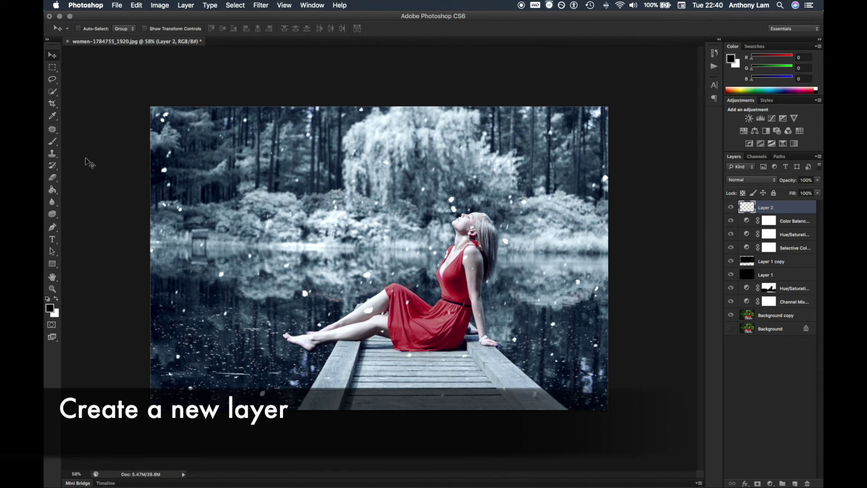
{"action": "left_click", "coordinate": [52, 141]}
{"action": "left_click", "coordinate": [70, 142]}
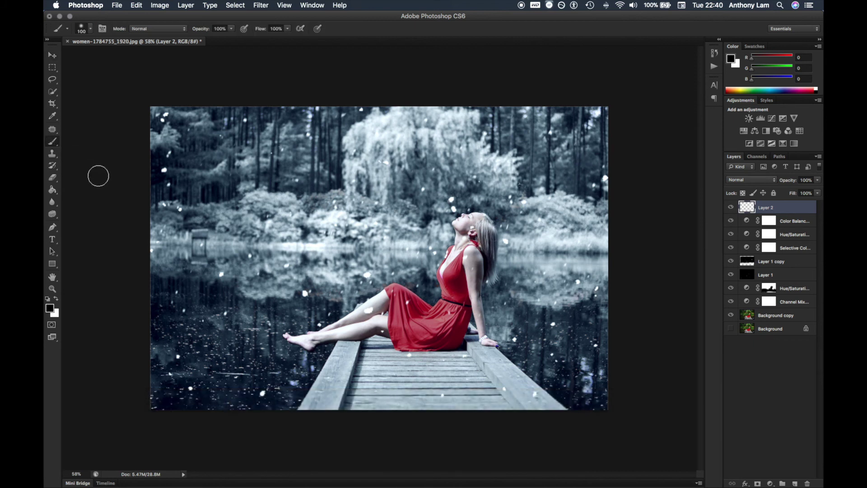
{"action": "left_click", "coordinate": [55, 300]}
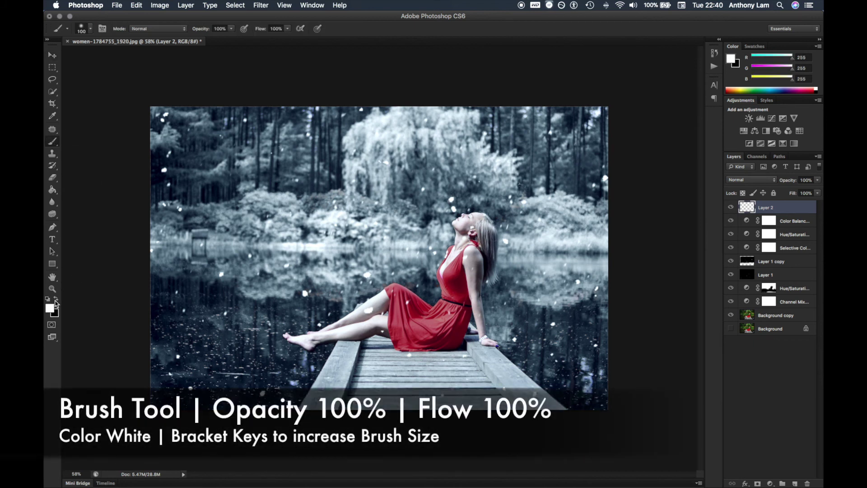
{"action": "key", "text": "bracketright"}
{"action": "key", "text": "bracketright"}
{"action": "key", "text": "bracketright"}
{"action": "key", "text": "bracketright"}
{"action": "key", "text": "bracketright"}
{"action": "key", "text": "bracketright"}
{"action": "key", "text": "bracketright"}
{"action": "key", "text": "bracketright"}
{"action": "key", "text": "bracketright"}
{"action": "key", "text": "bracketright"}
{"action": "key", "text": "bracketright"}
{"action": "key", "text": "bracketright"}
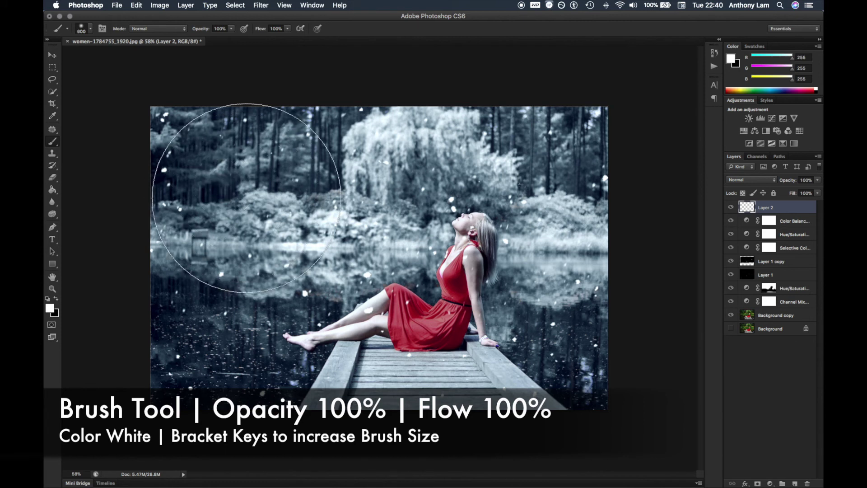
{"action": "left_click", "coordinate": [246, 198]}
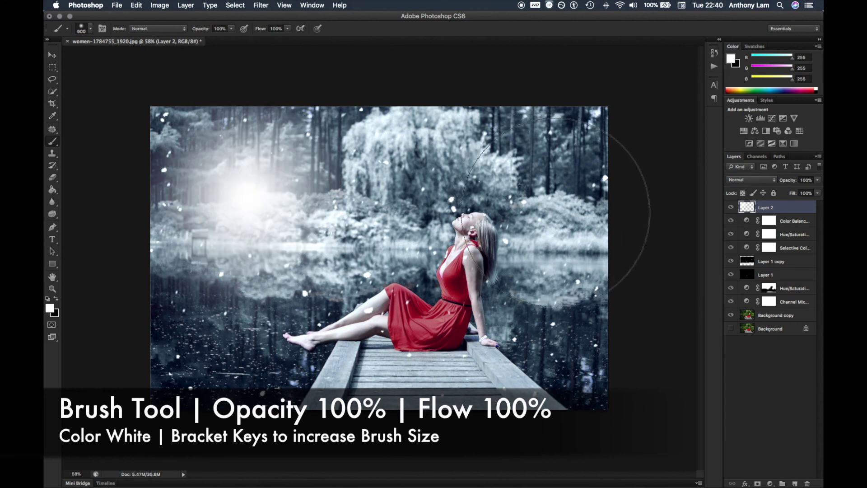
{"action": "left_click", "coordinate": [555, 214]}
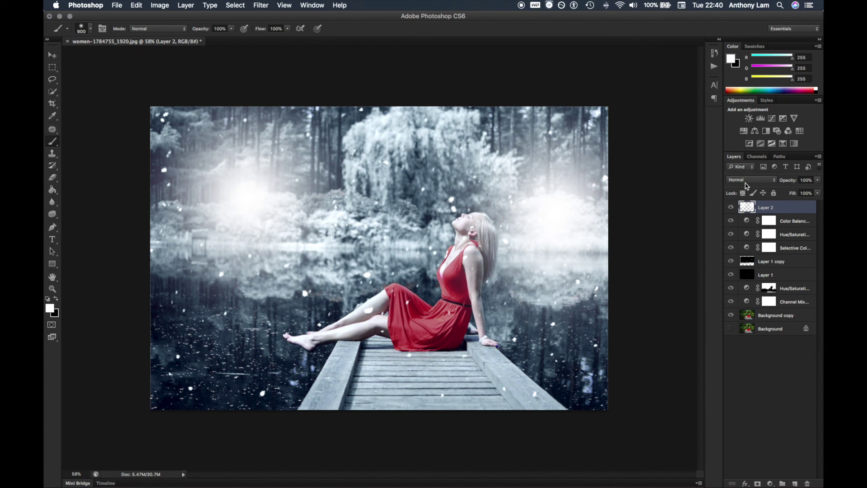
Blend the glow layer in Soft Light, nudge it upward, and compare it on and off
{"action": "left_click", "coordinate": [747, 181]}
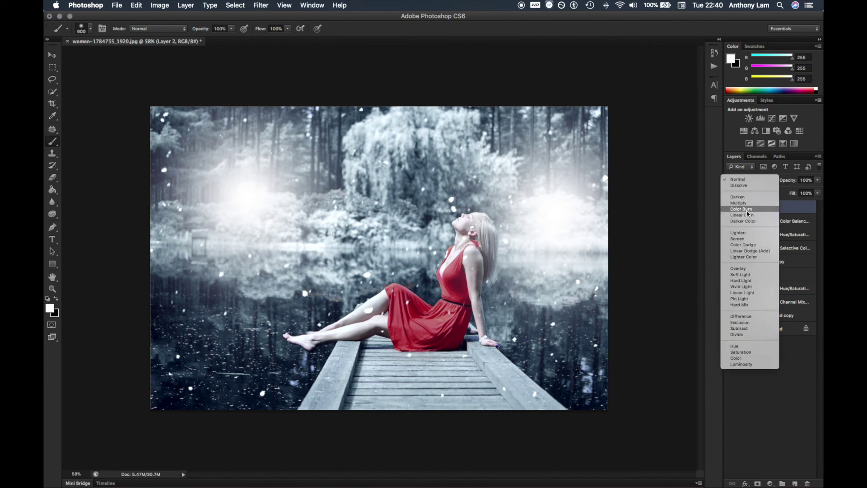
{"action": "left_click", "coordinate": [741, 275]}
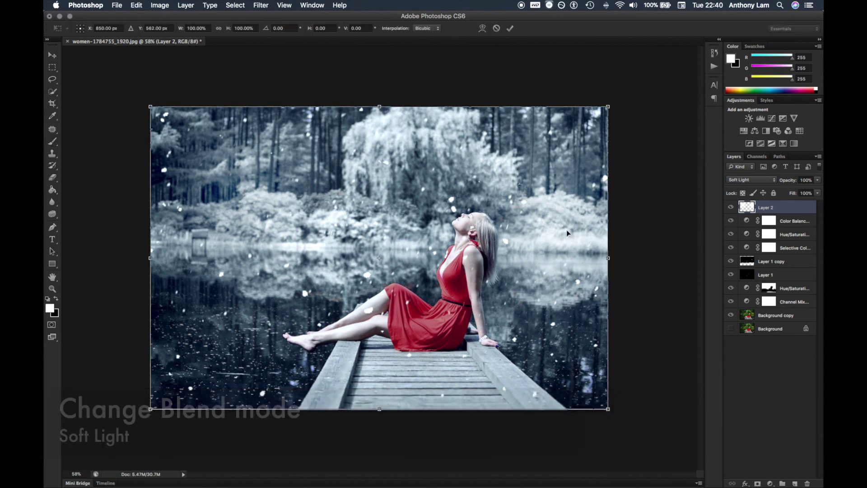
{"action": "key", "text": "ctrl+t"}
{"action": "left_click_drag", "start_coordinate": [568, 223], "coordinate": [571, 199]}
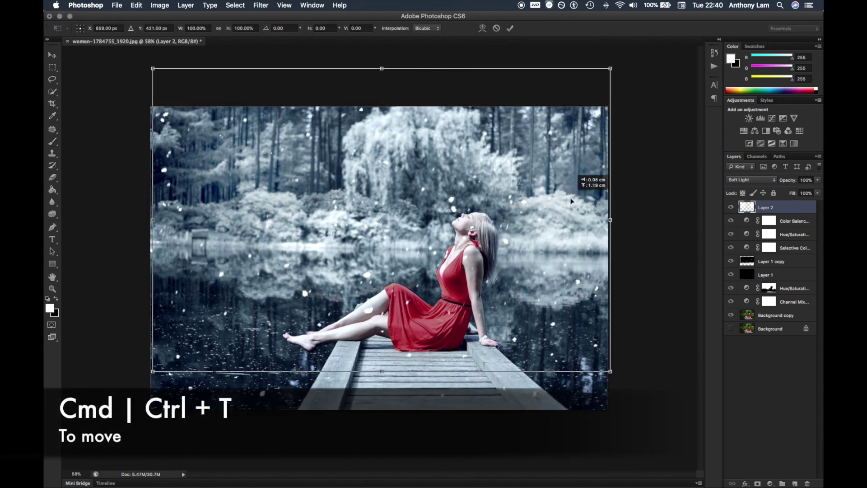
{"action": "left_click", "coordinate": [511, 29]}
{"action": "key", "text": "b"}
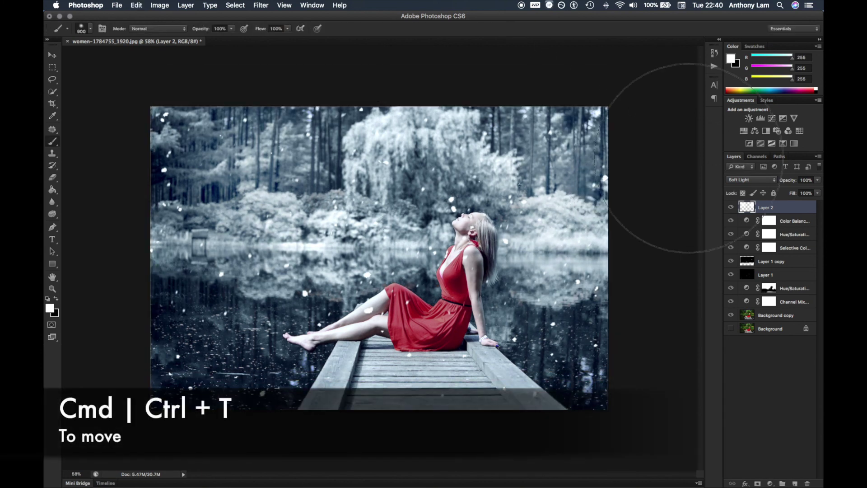
{"action": "left_click", "coordinate": [732, 208]}
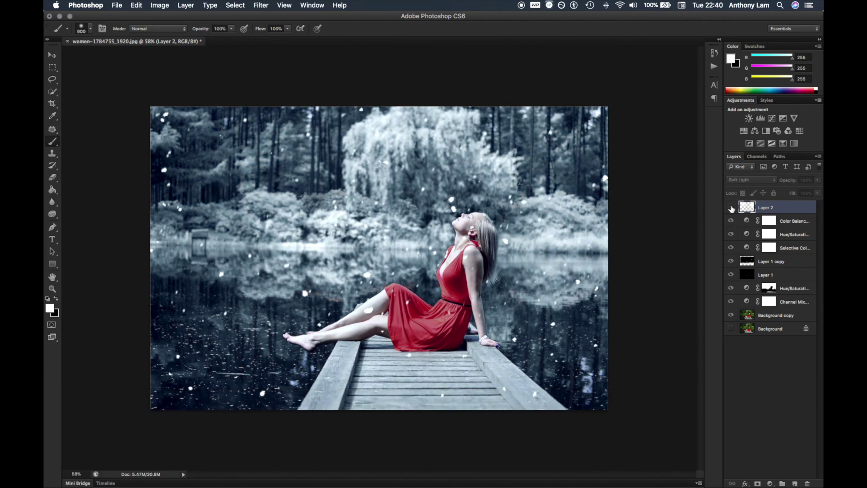
{"action": "left_click", "coordinate": [732, 208]}
{"action": "key", "text": "v"}
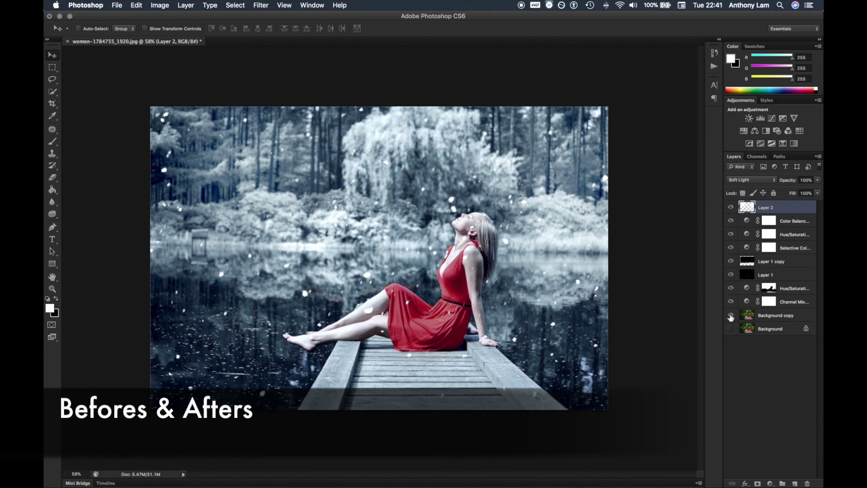
{"action": "left_click", "coordinate": [732, 329], "text": "alt"}
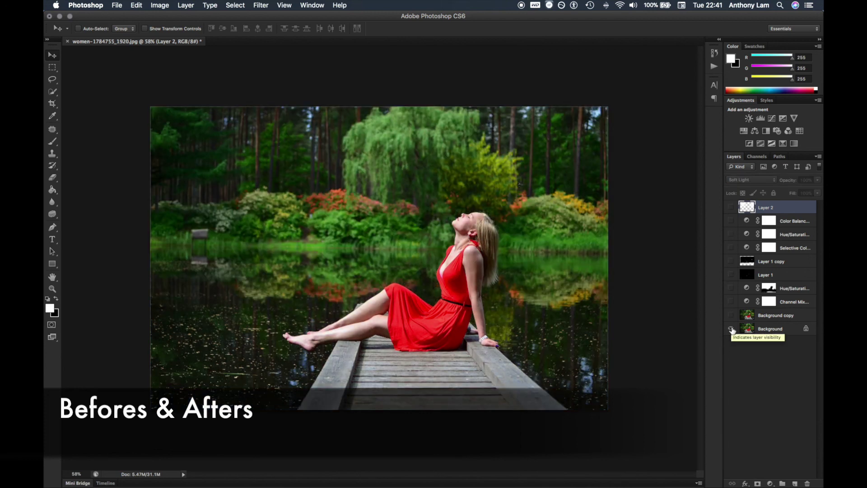
{"action": "left_click", "coordinate": [731, 329], "text": "alt"}
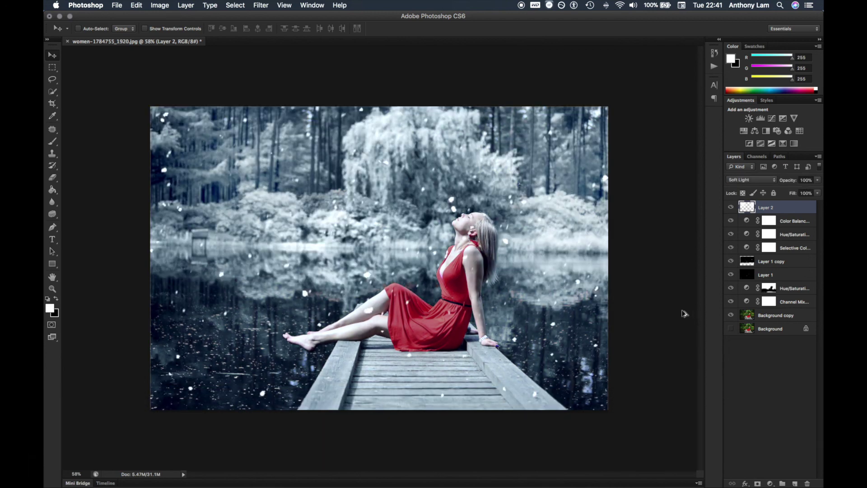